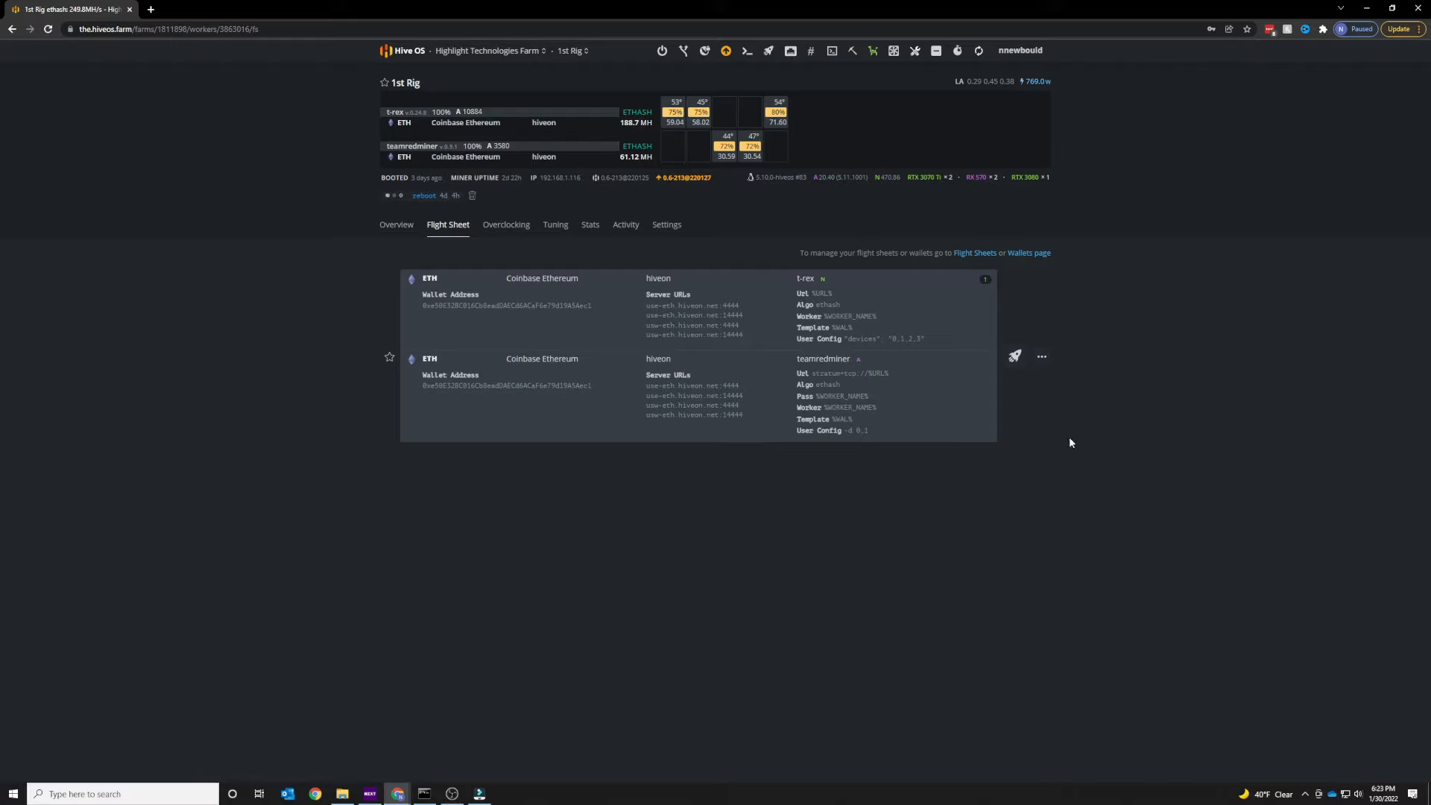
Open the second flight sheet for editing and look through the first miner's coin options.
left_click(1043, 357)
left_click(1002, 376)
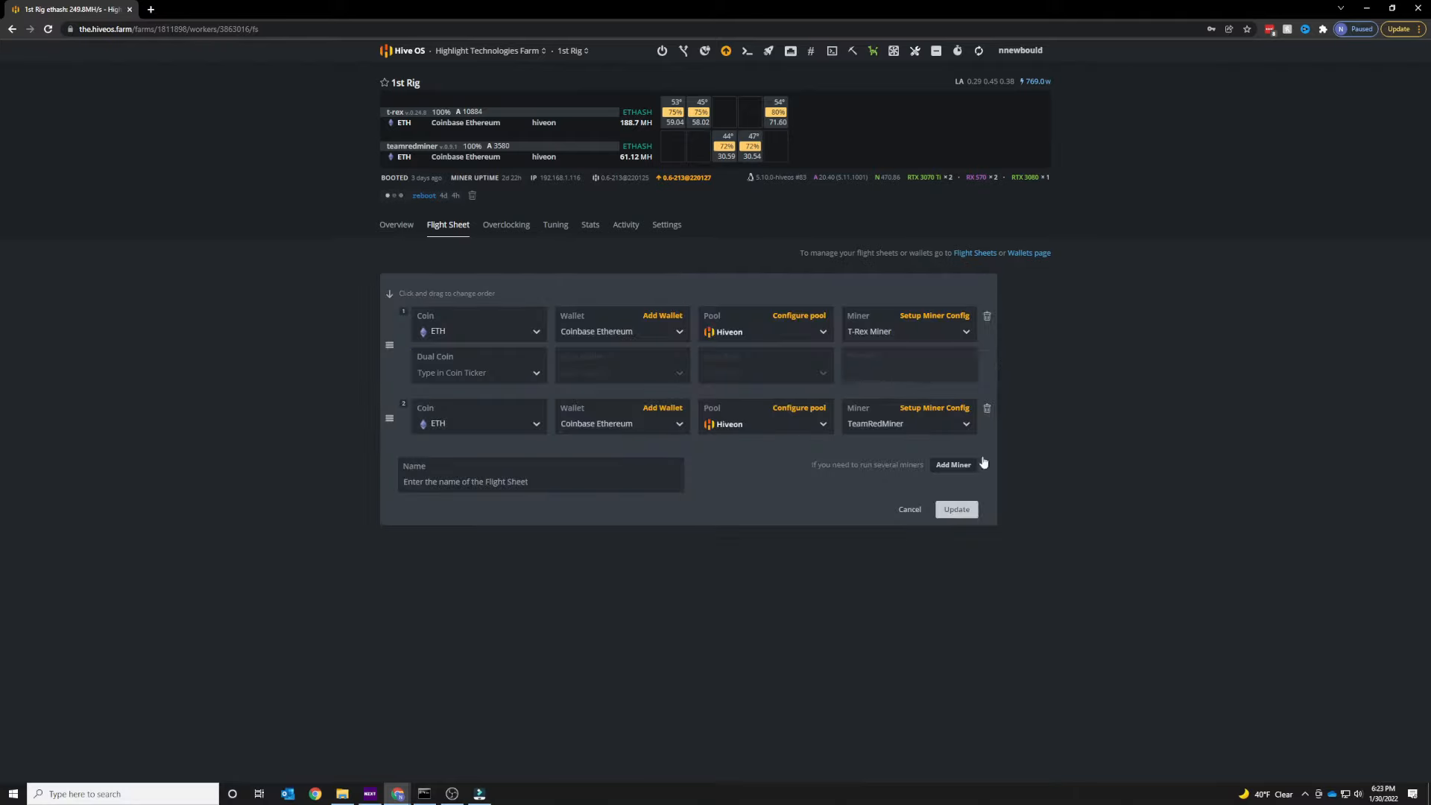
left_click(520, 331)
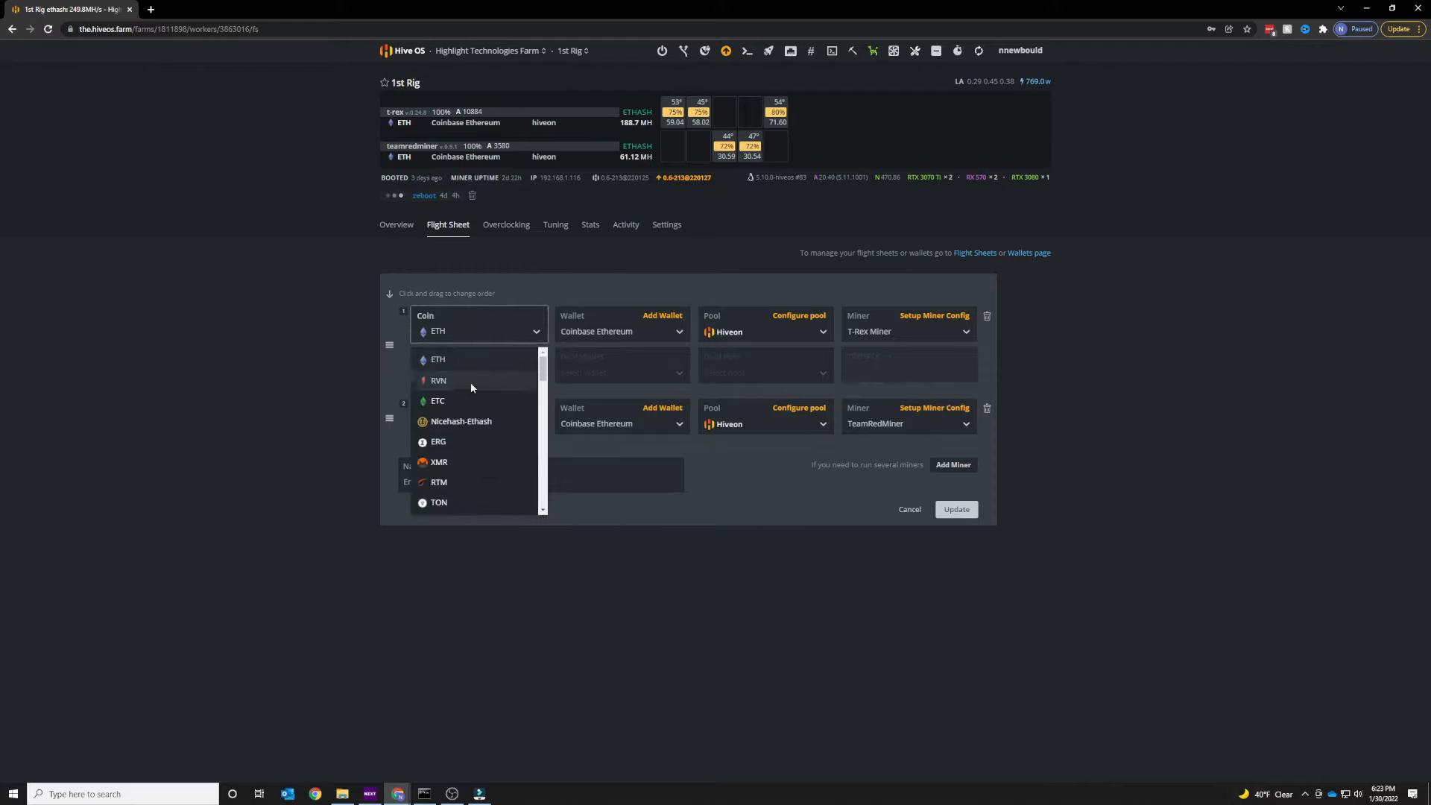
left_click(312, 339)
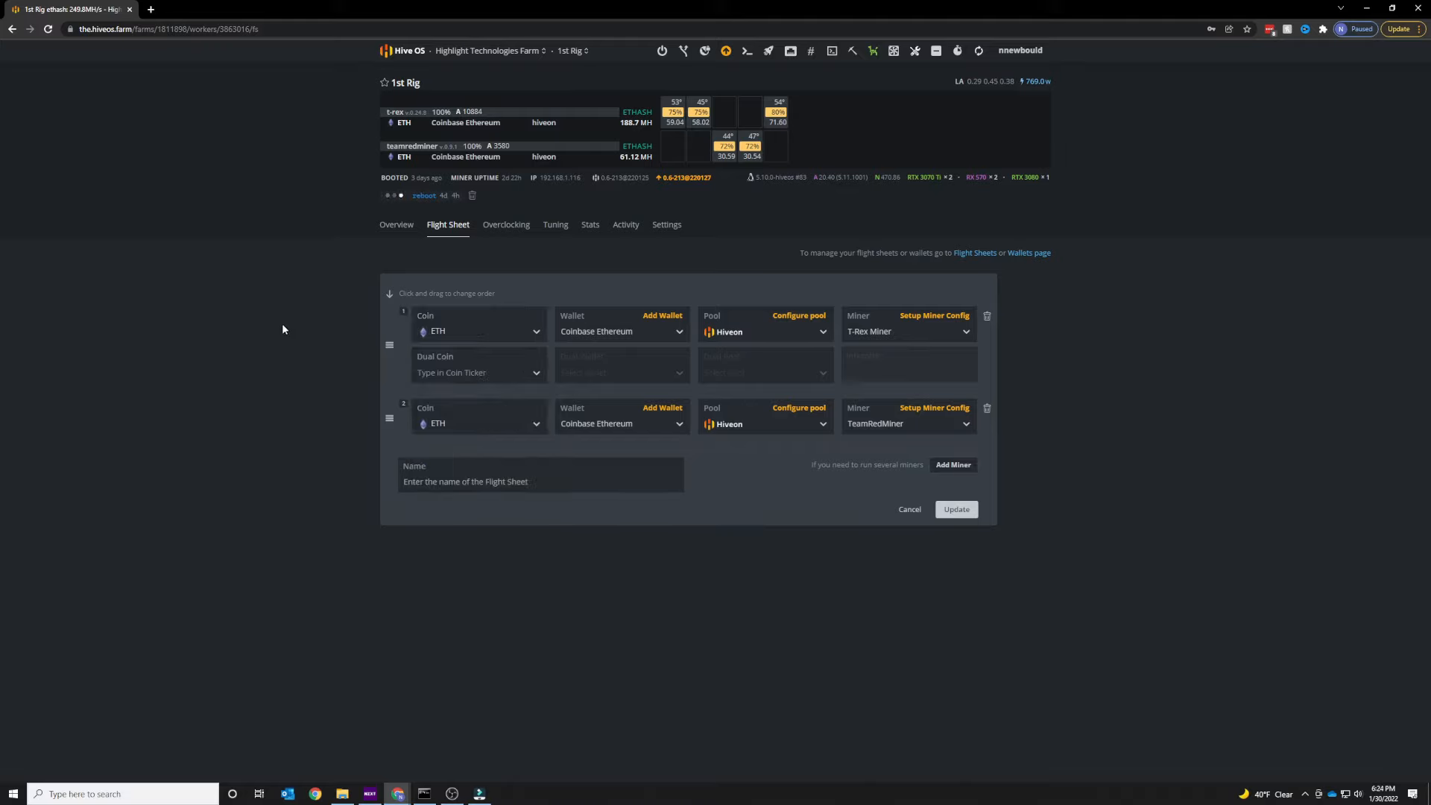
left_click(681, 333)
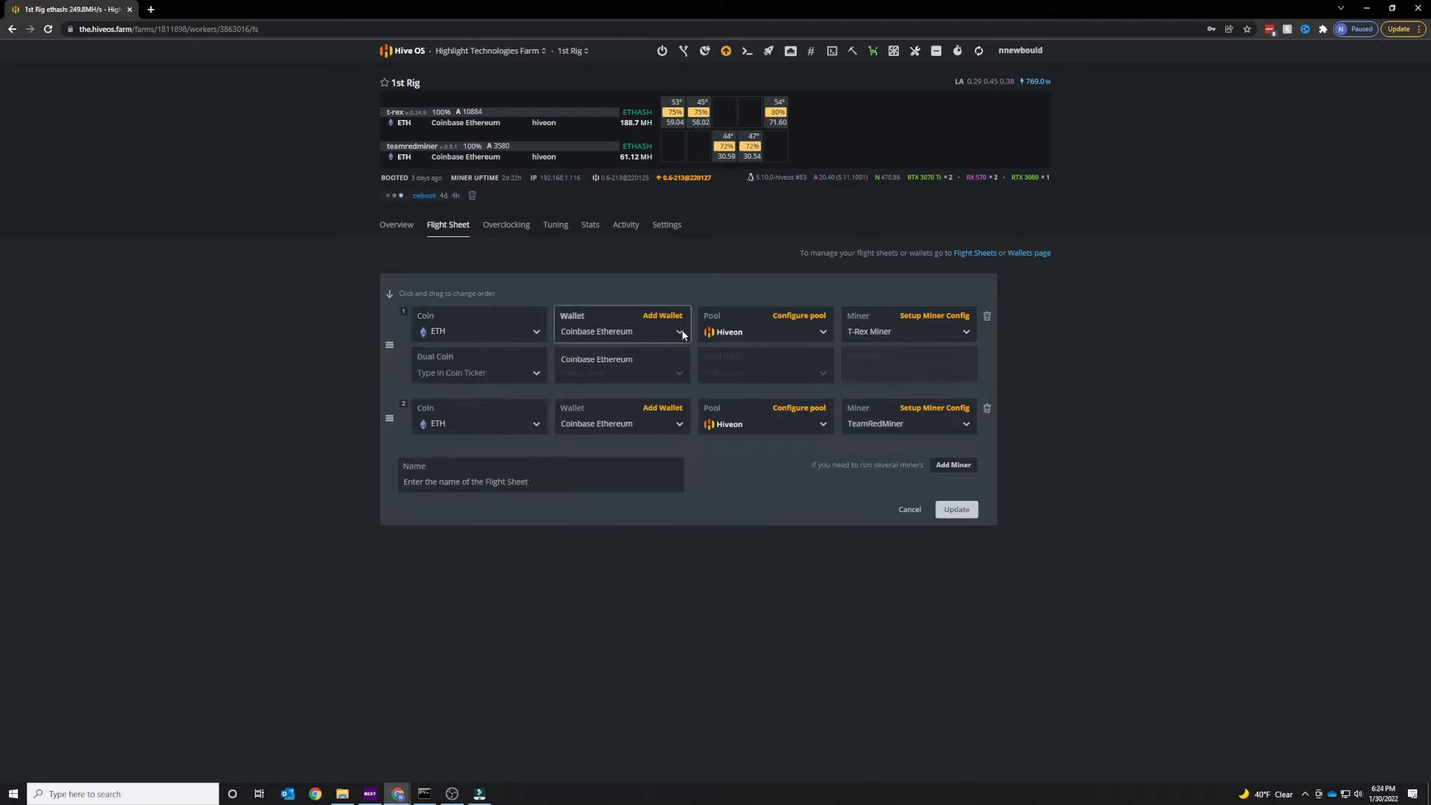
left_click(682, 333)
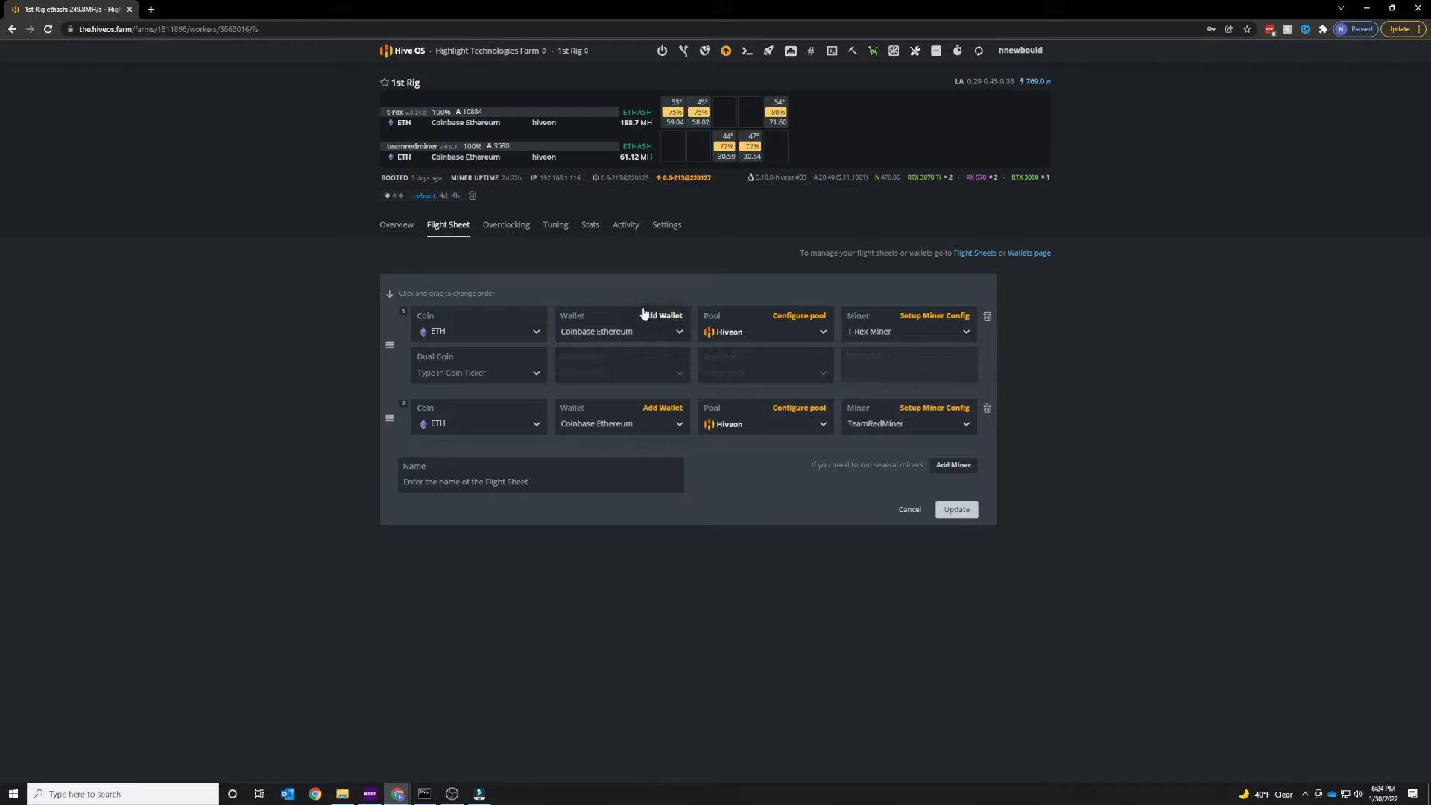
left_click(663, 316)
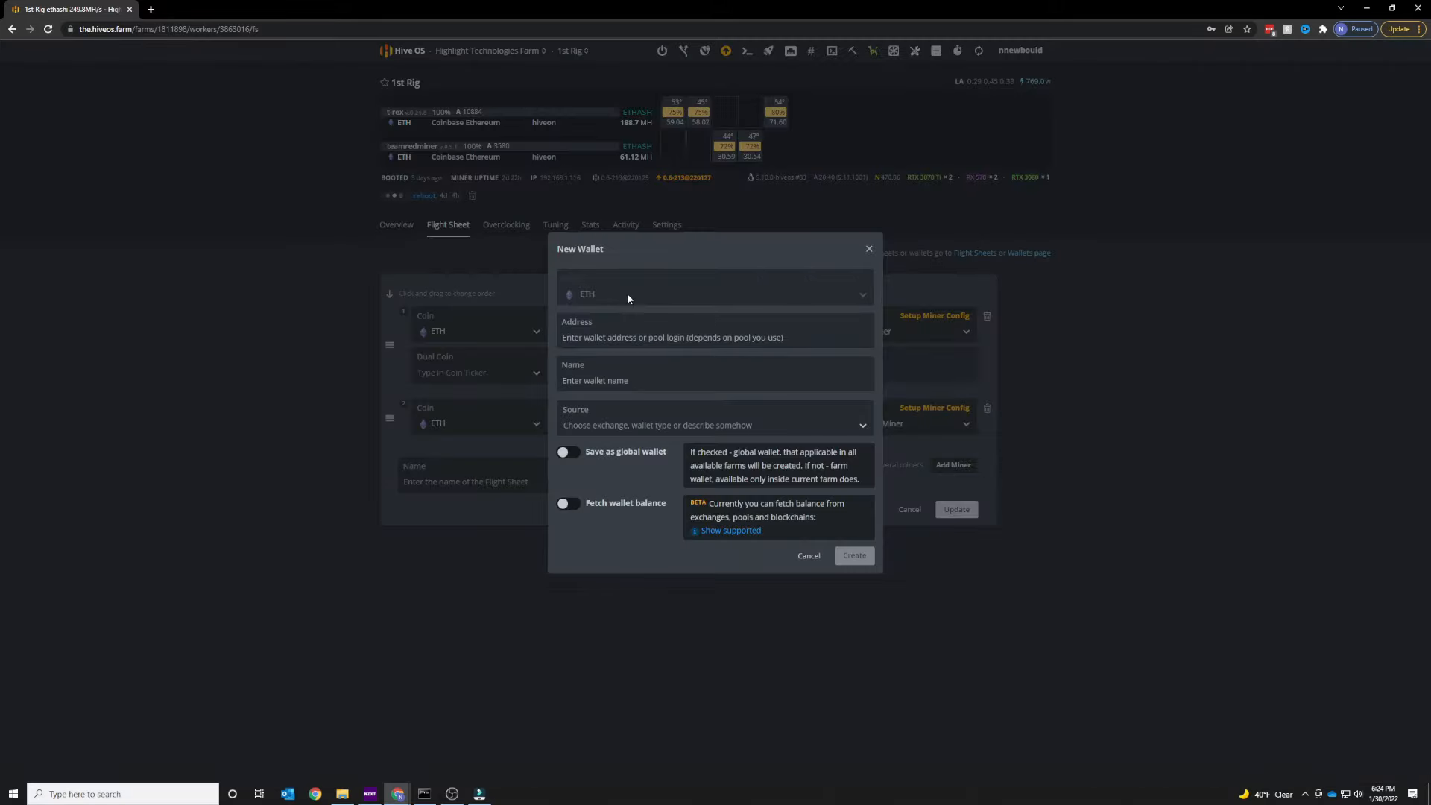
left_click(628, 382)
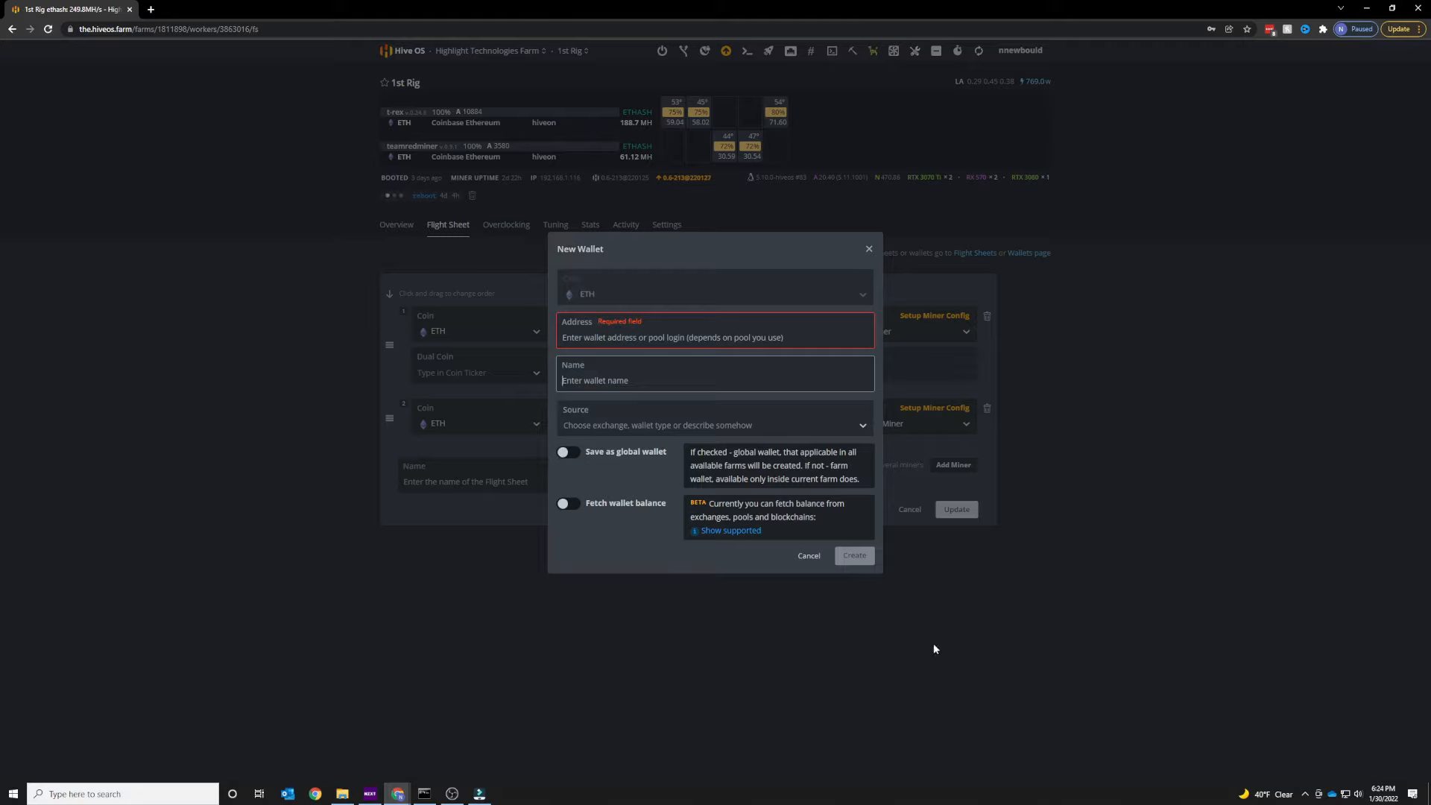
left_click(808, 558)
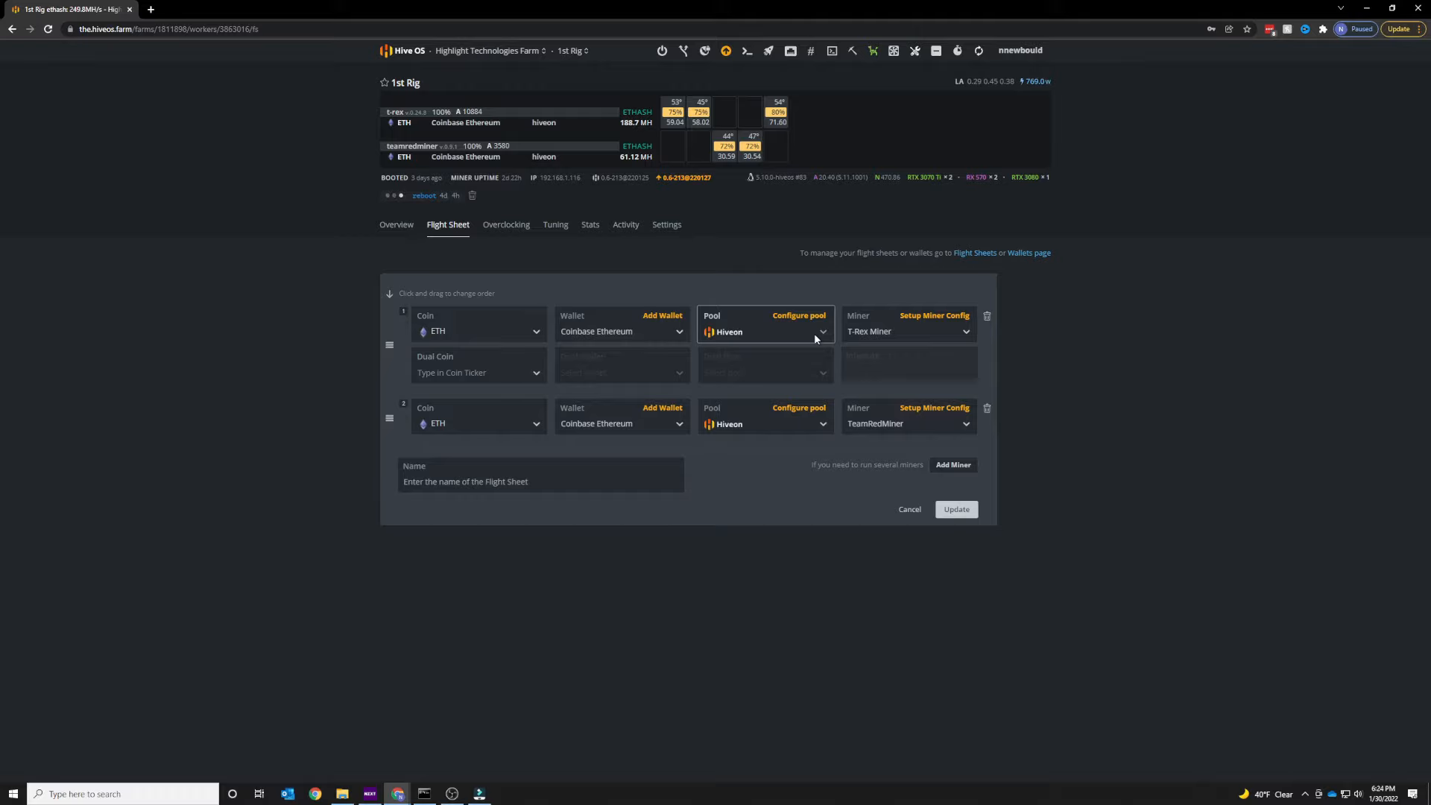
Examine the hiveon pool configuration's manually entered server URLs, then cancel the dialog.
left_click(787, 316)
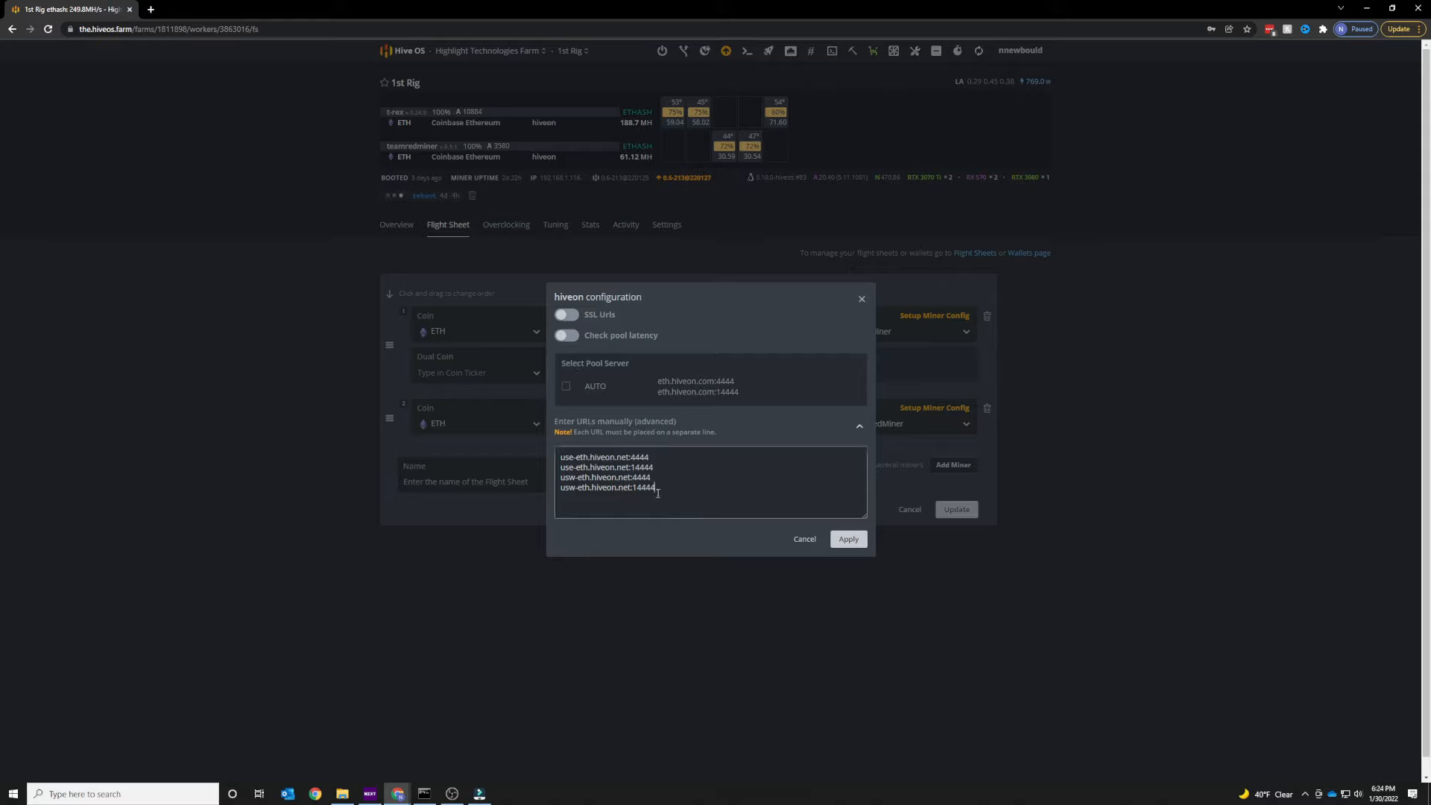
left_click_drag(655, 488, 570, 466)
left_click(704, 471)
mouse_move(573, 458)
left_mouse_down()
mouse_move(560, 458)
mouse_move(570, 477)
left_mouse_up()
left_click_drag(673, 495, 568, 454)
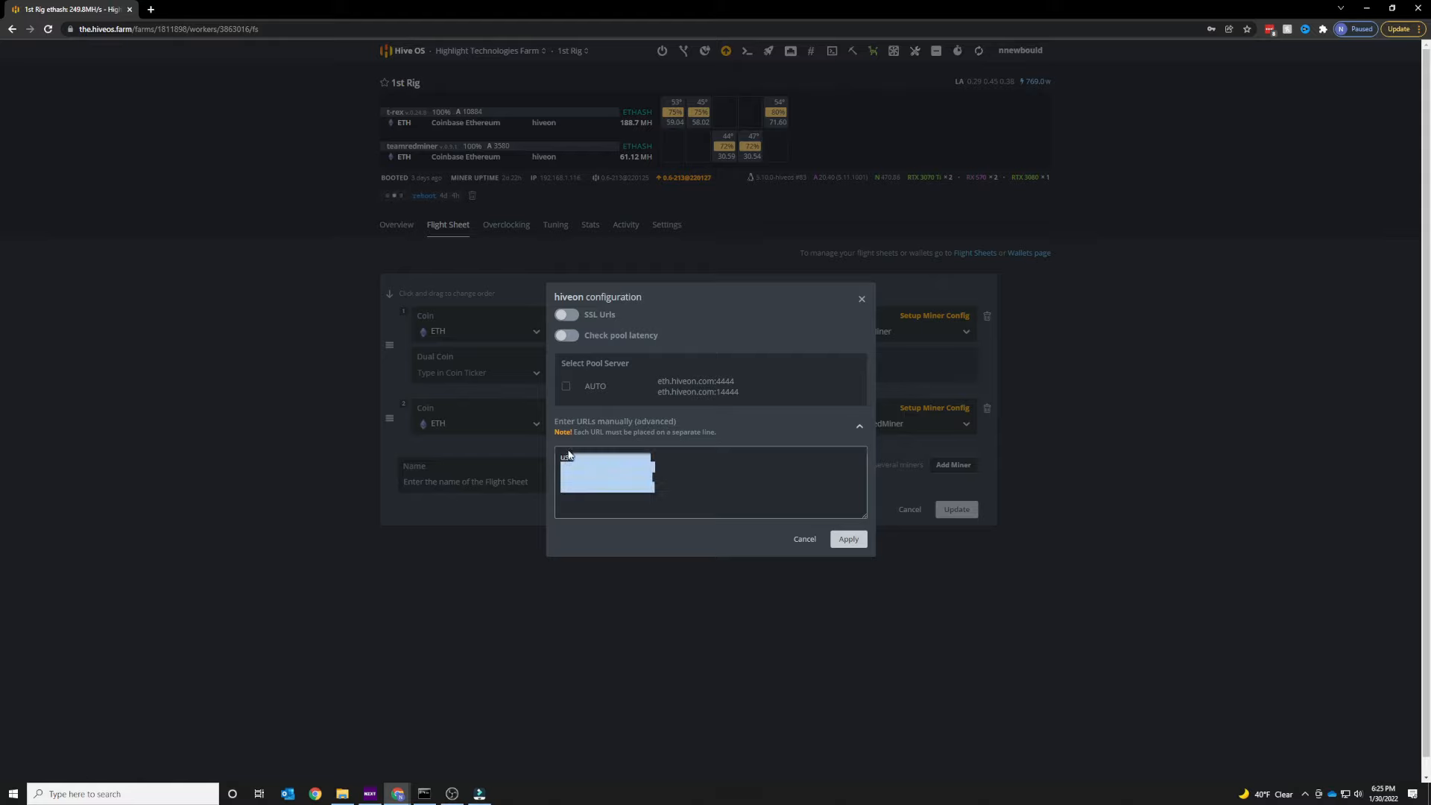
left_click(722, 482)
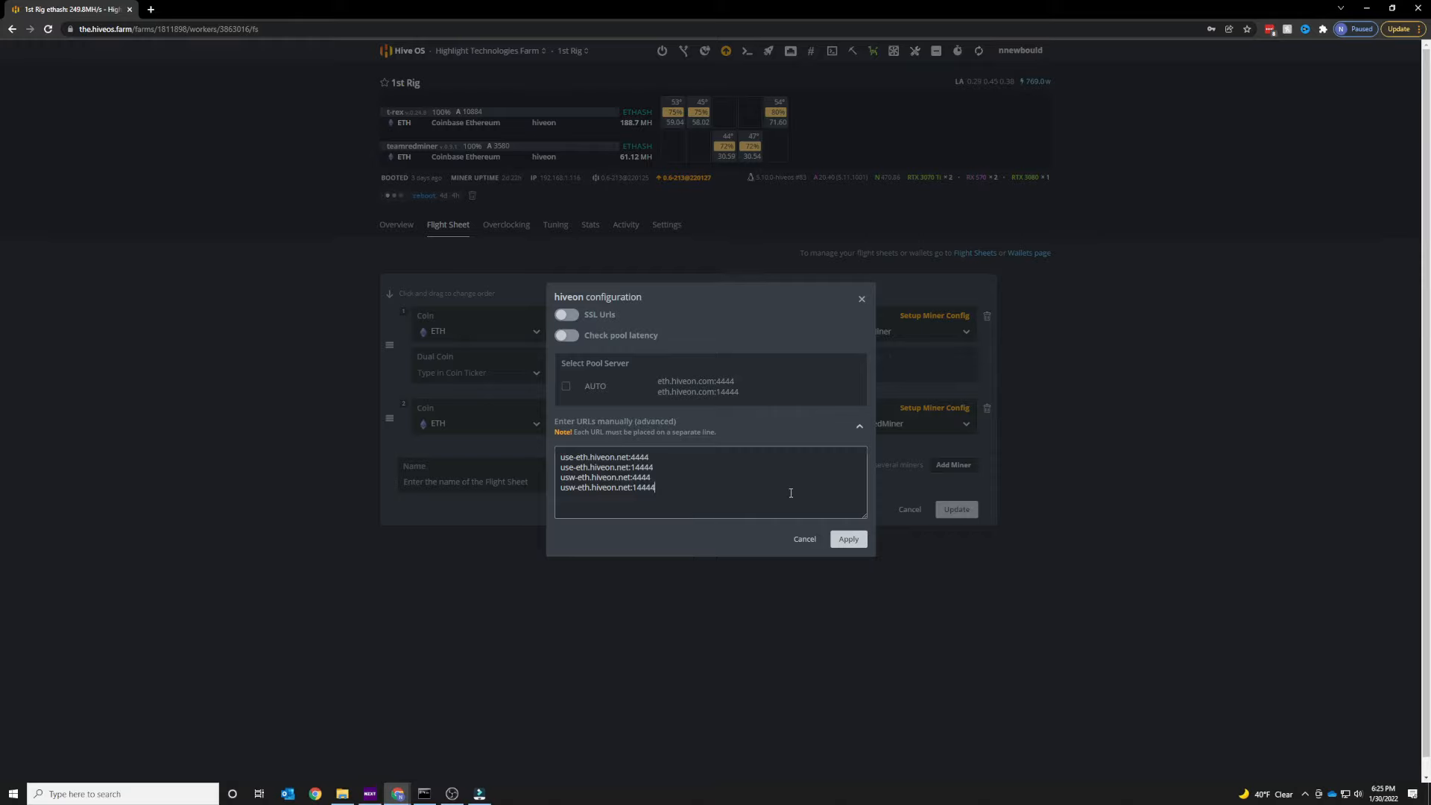
left_click(805, 539)
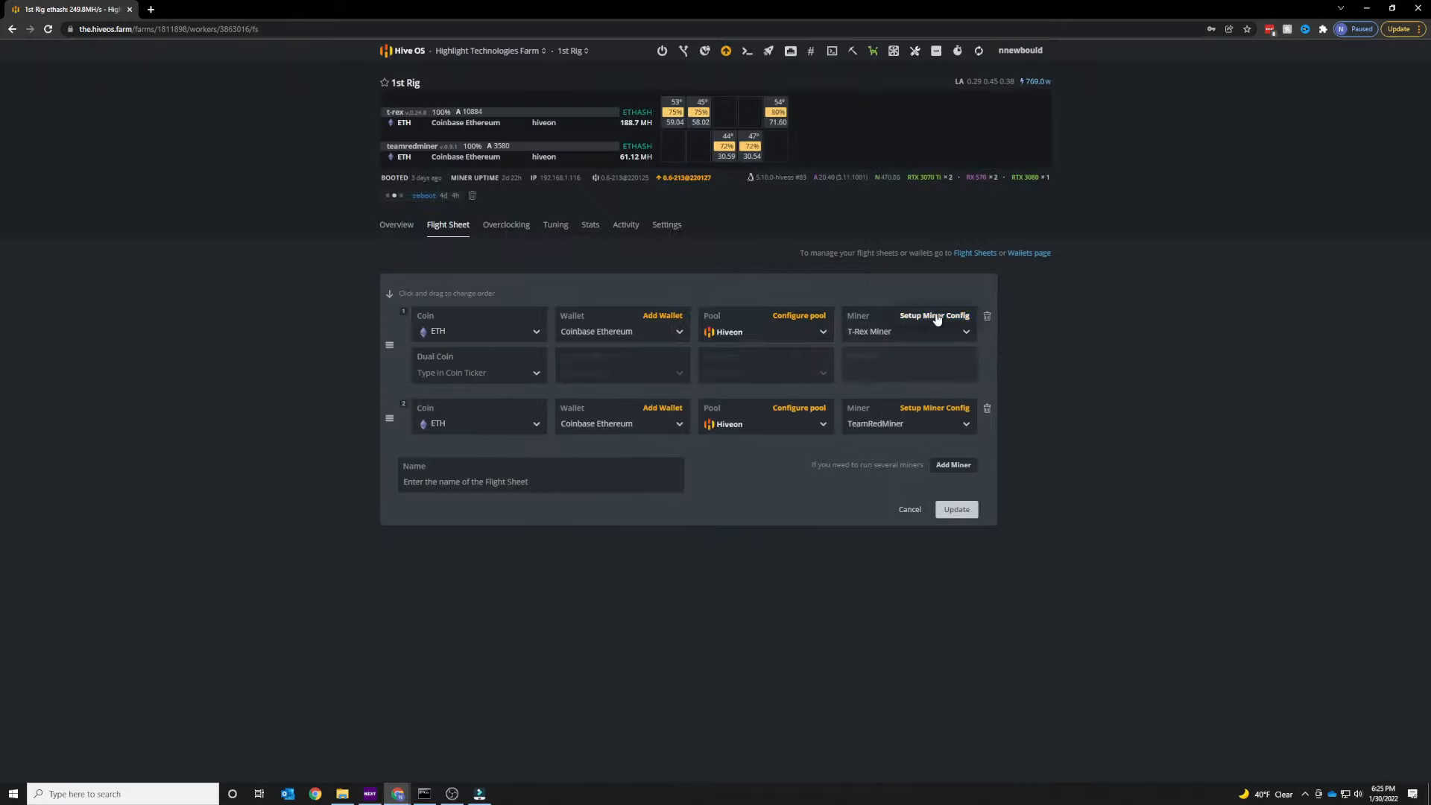
Review the T-Rex Miner configuration, including its hash algorithm list and extra config arguments, then close it.
left_click(936, 316)
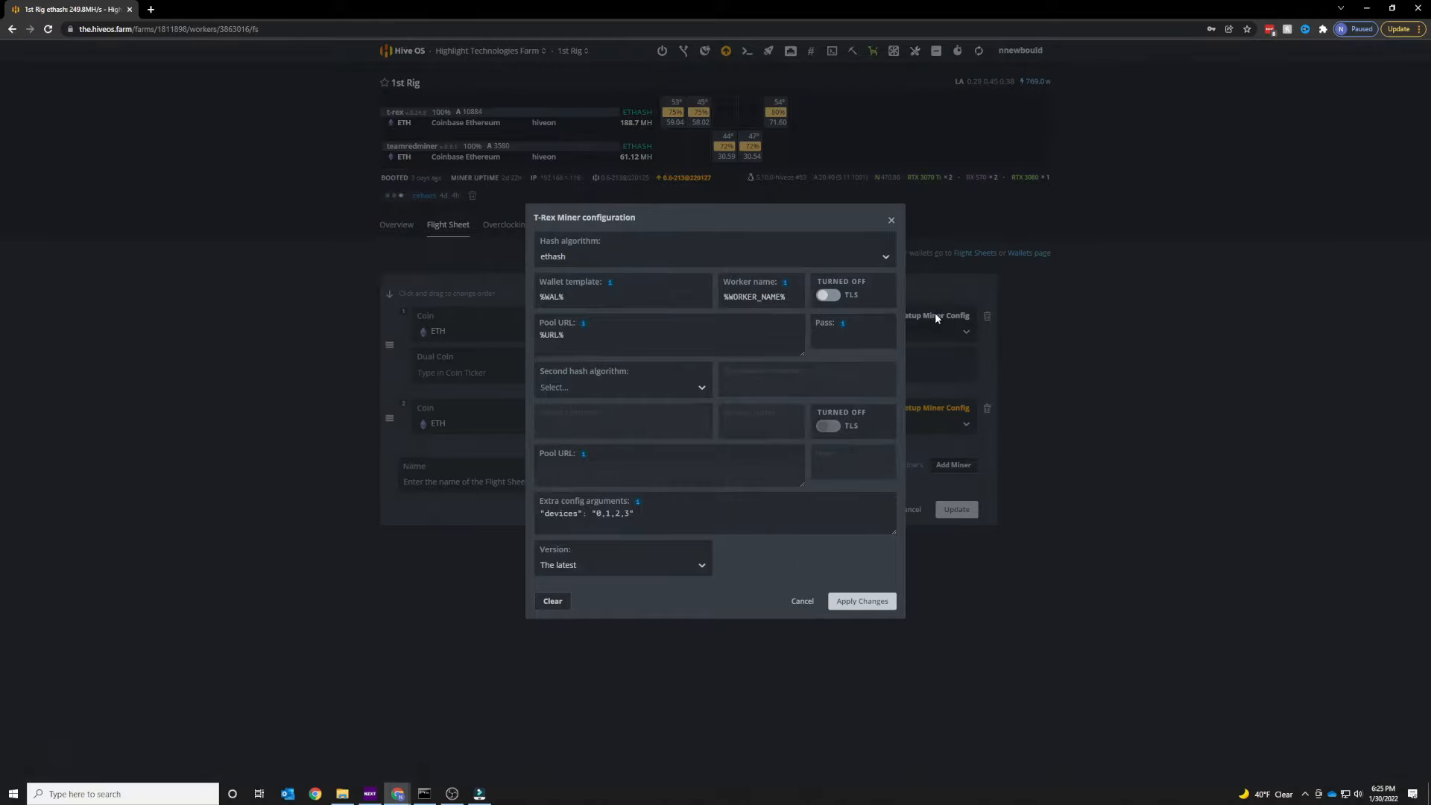
left_click(830, 262)
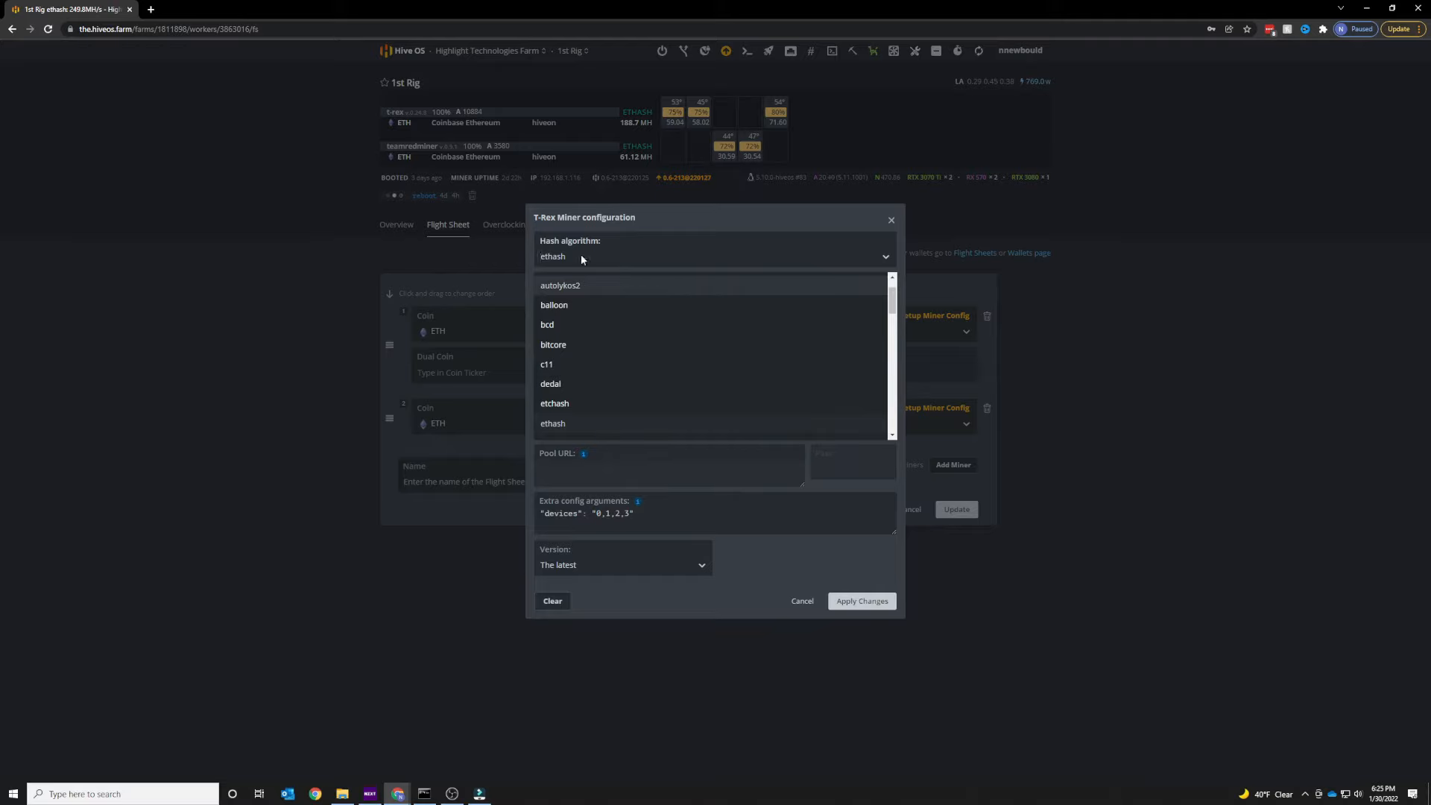
left_click(818, 258)
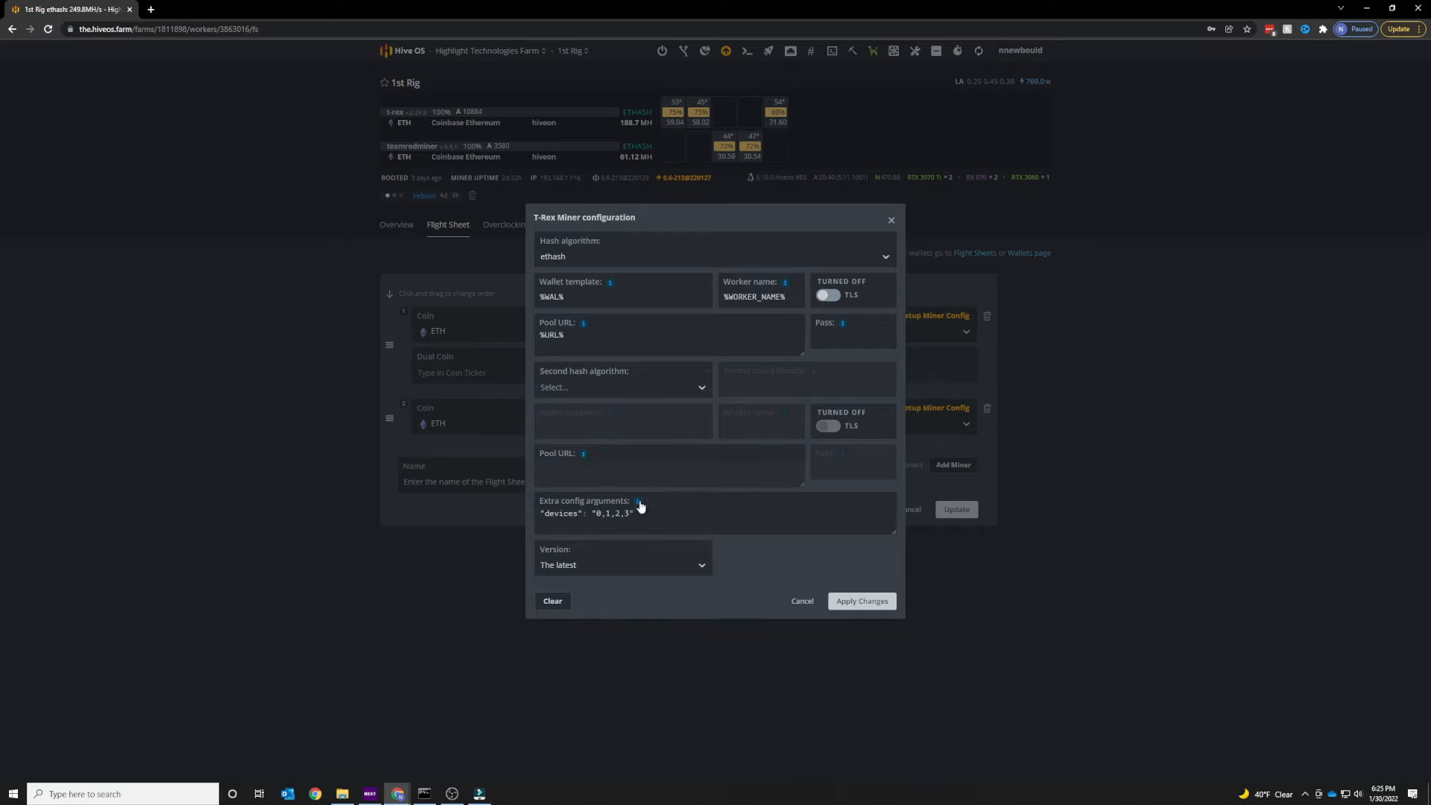
mouse_move(638, 504)
left_click(890, 220)
left_click(396, 226)
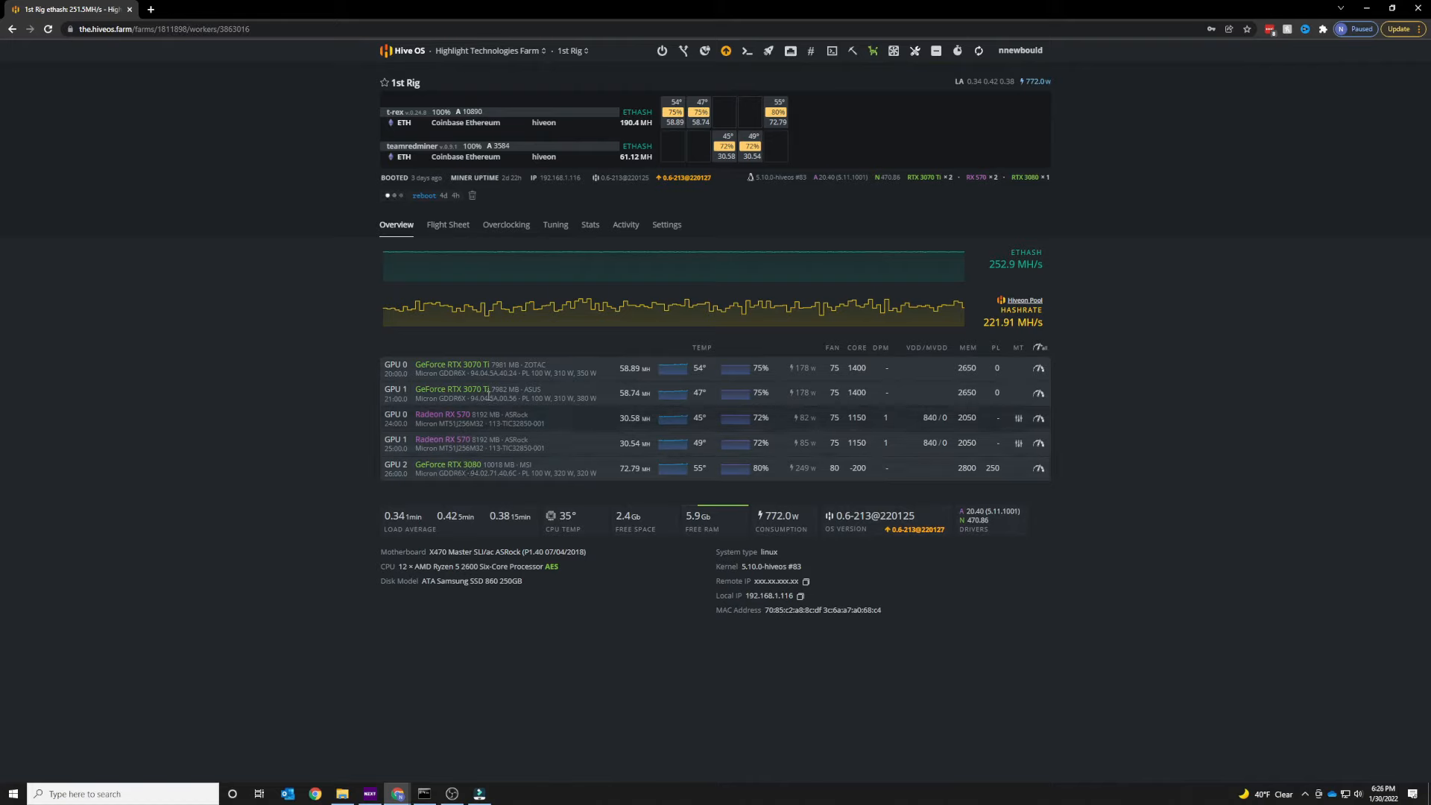
left_click(448, 224)
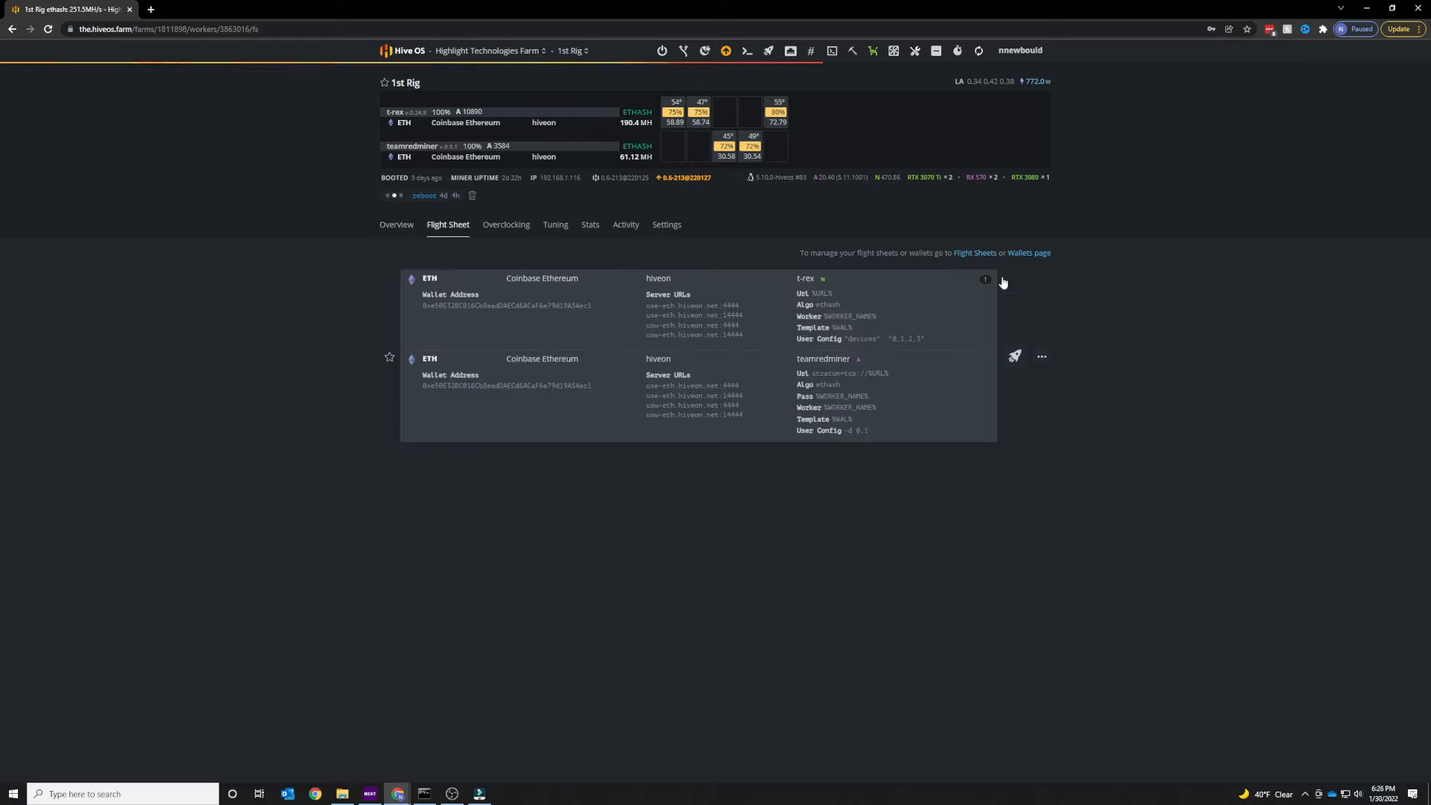
left_click(1041, 356)
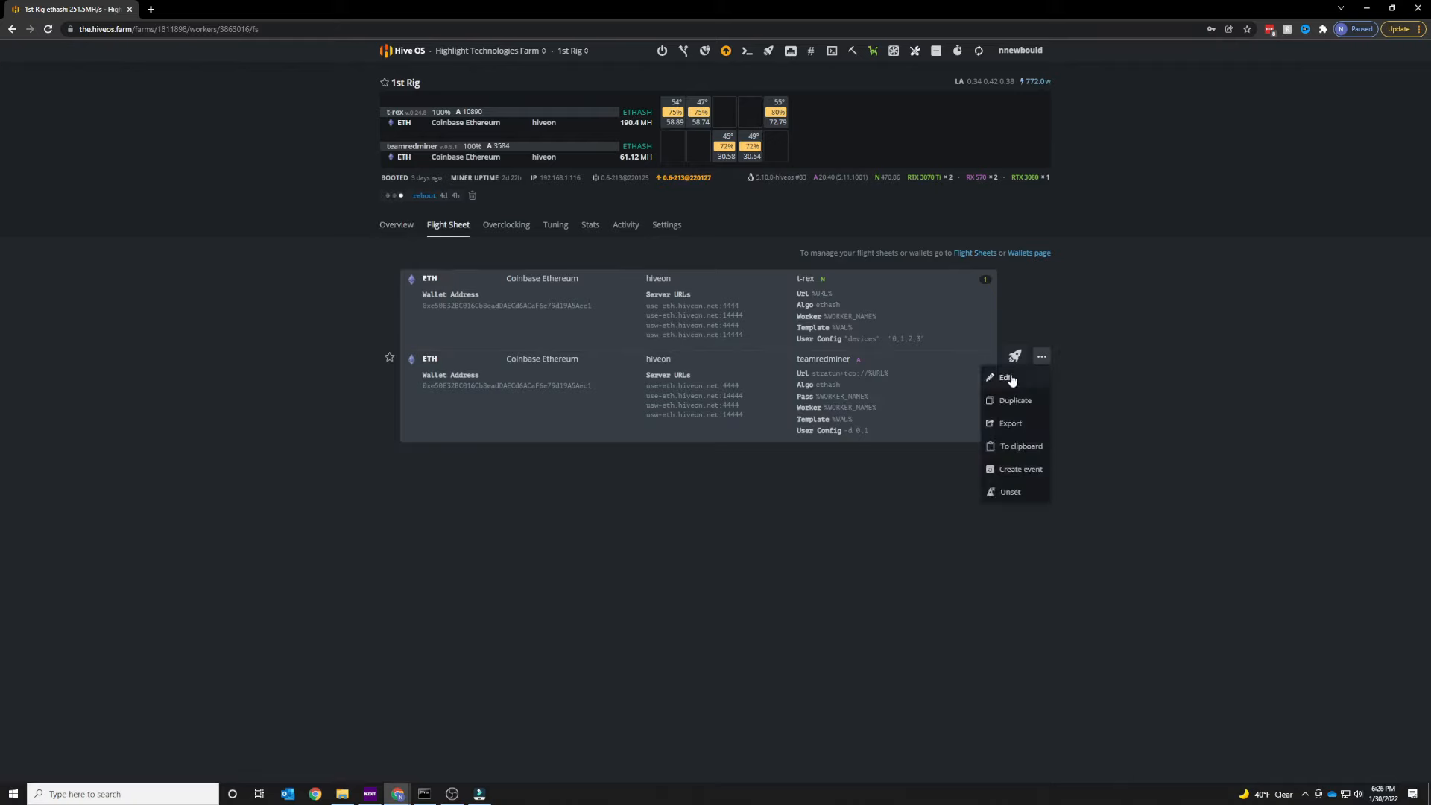
left_click(403, 233)
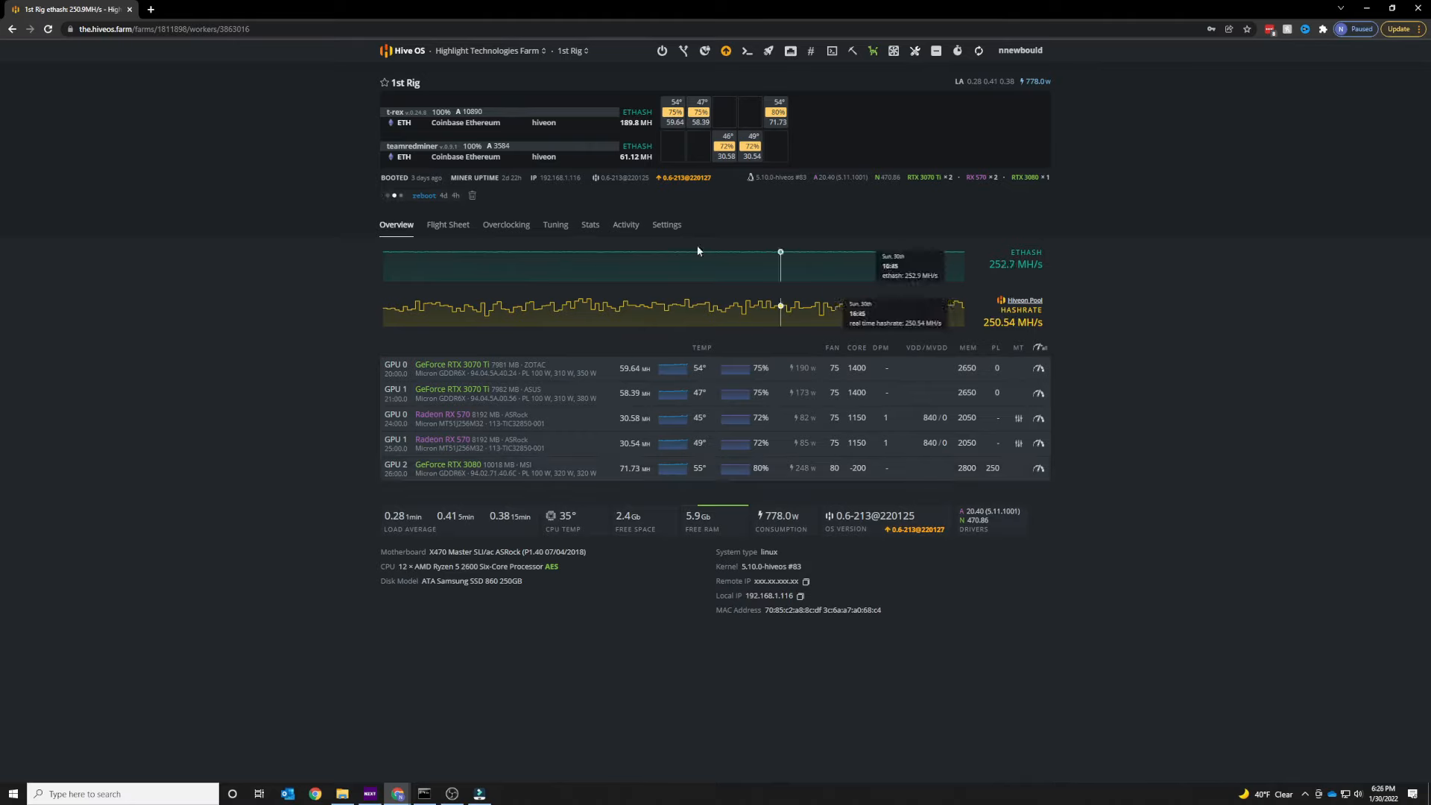
Reopen the flight sheet editor and read the T-Rex Miner's extra config arguments help, then cancel.
left_click(448, 224)
left_click(1041, 356)
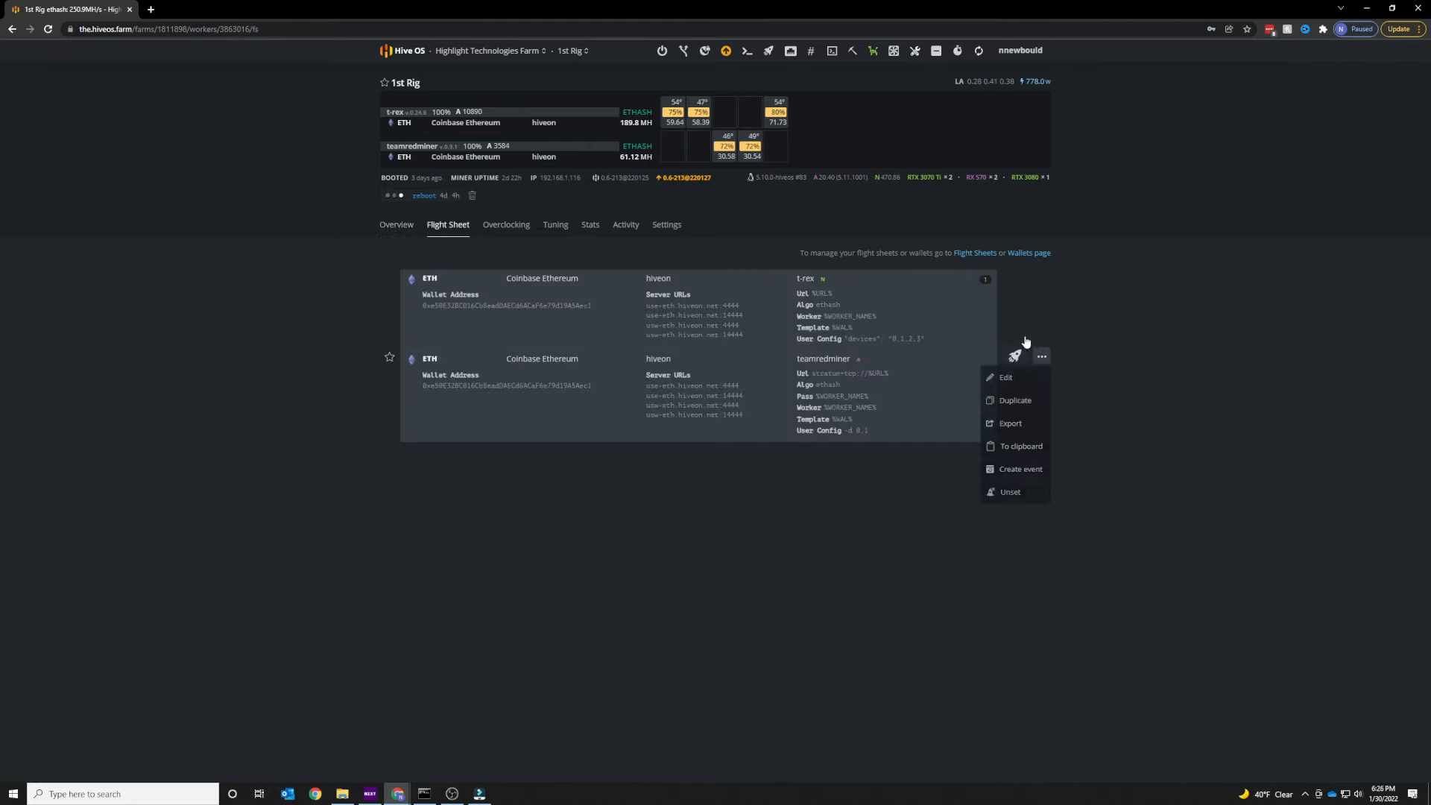
left_click(1009, 375)
left_click(955, 320)
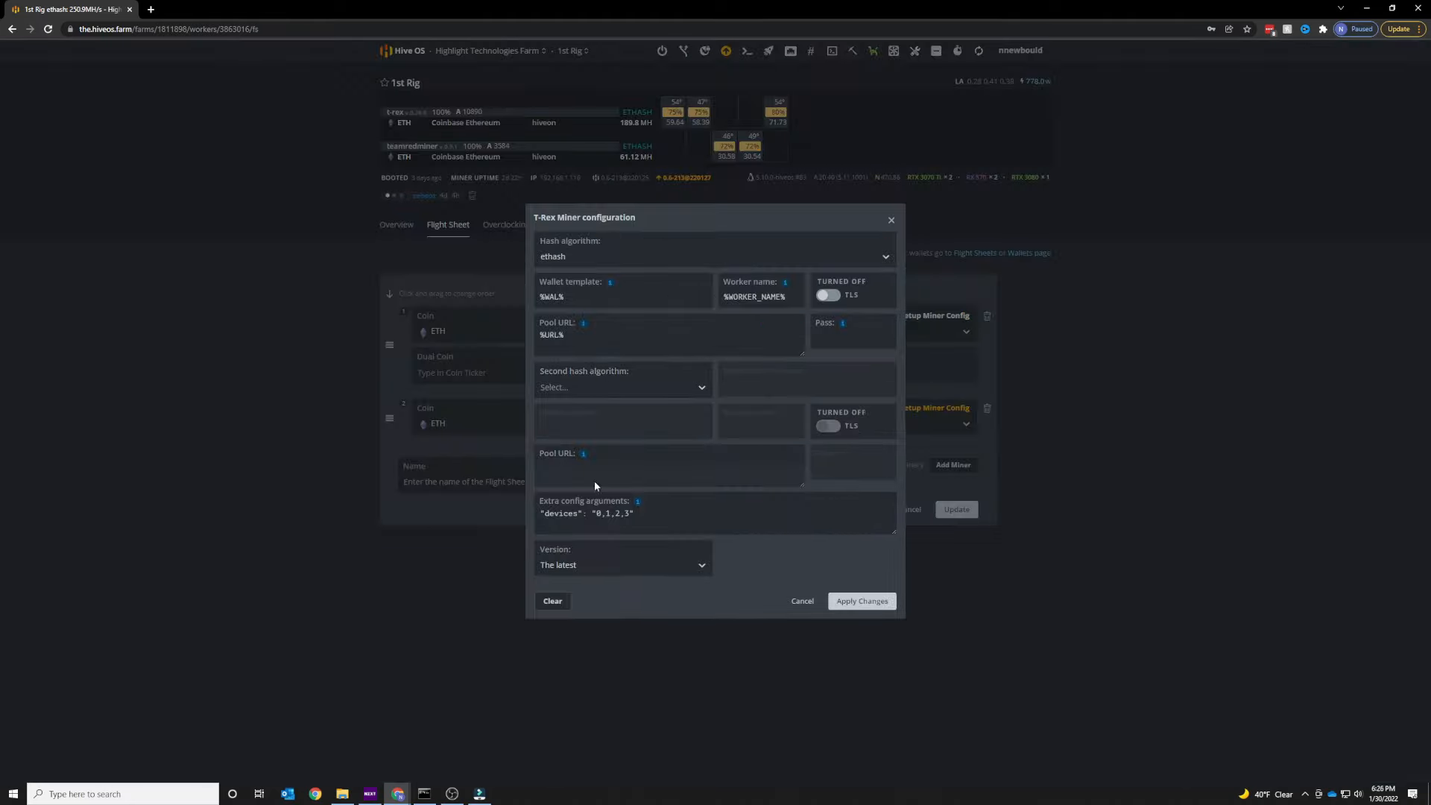
left_click(598, 522)
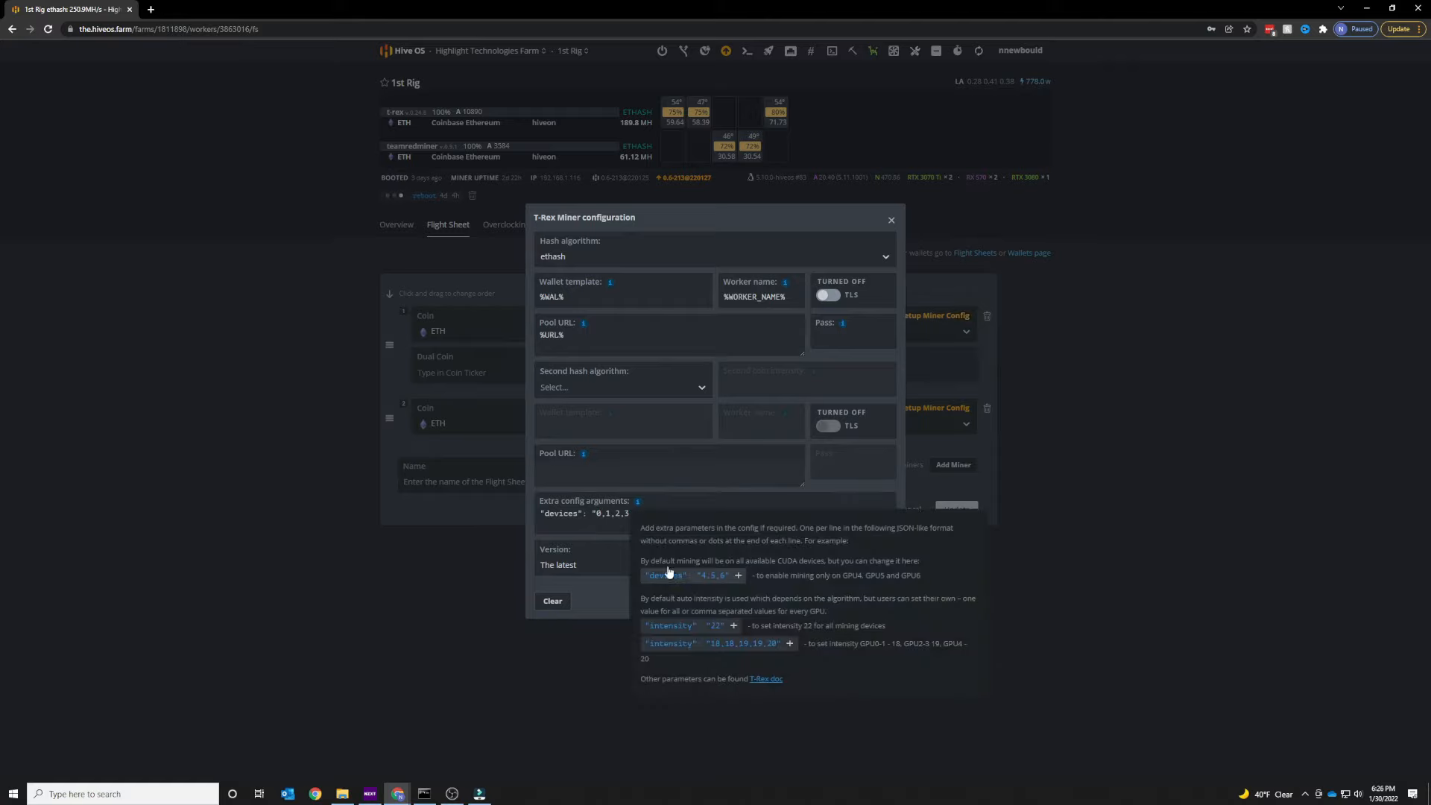
left_click(605, 513)
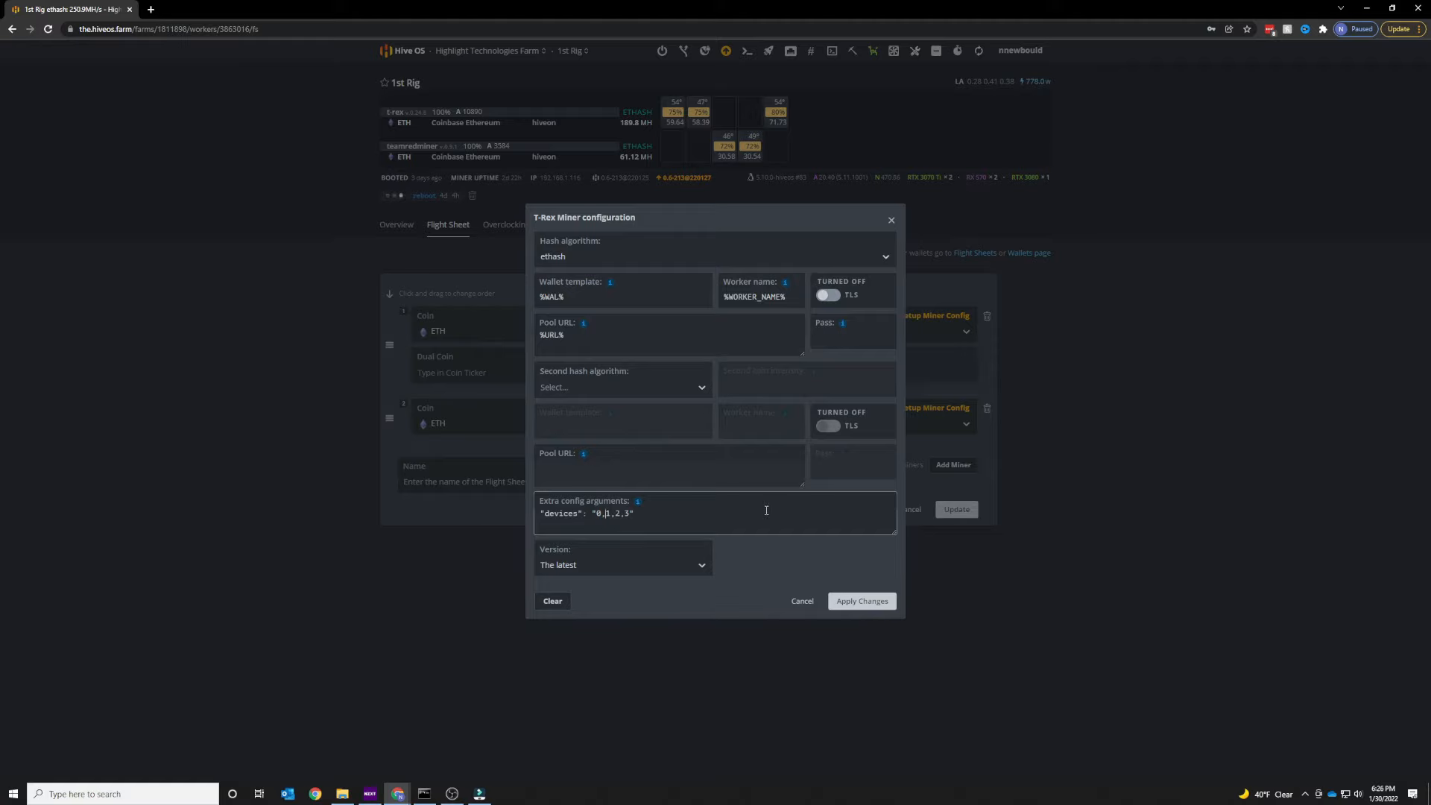
left_click(650, 647)
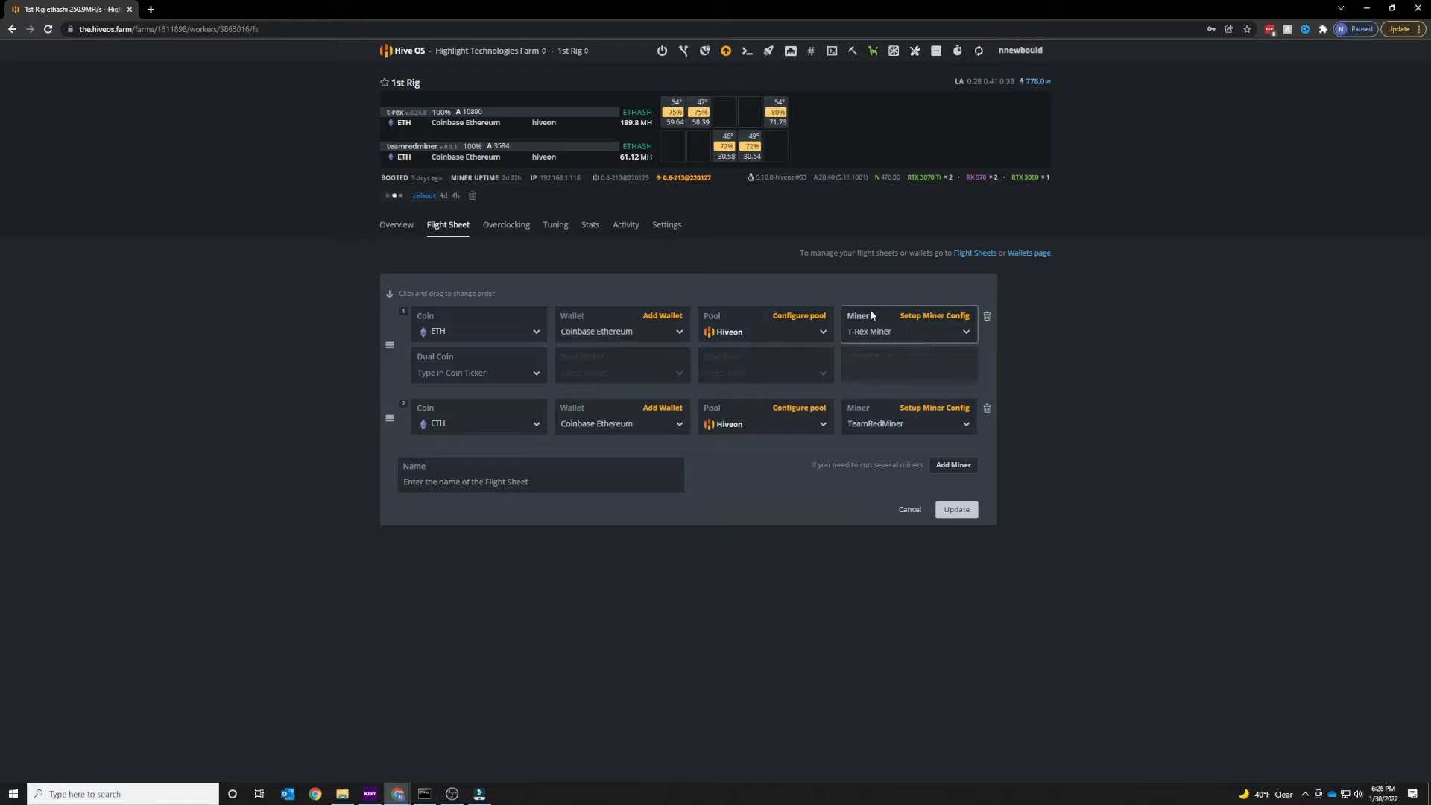
left_click(942, 316)
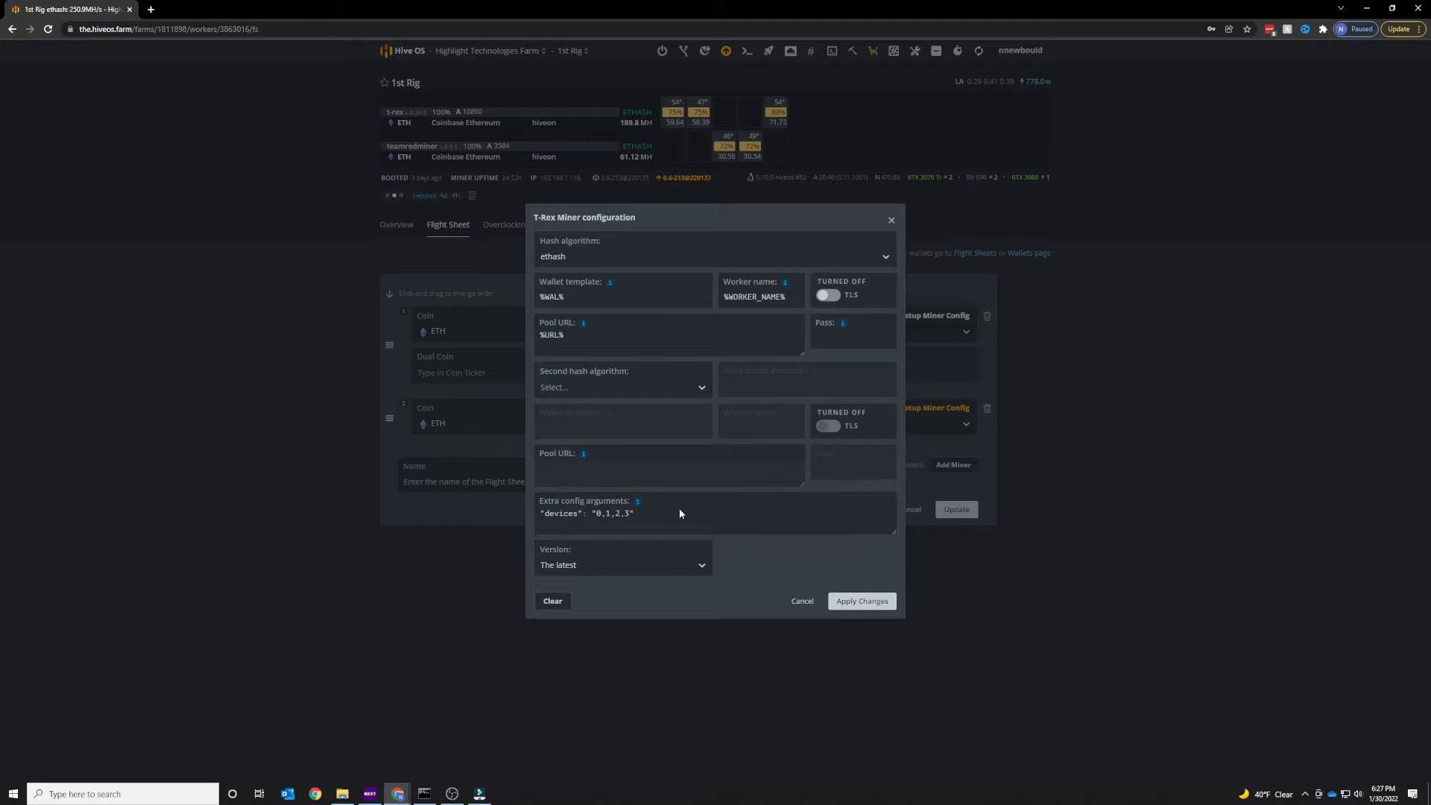
left_click(802, 601)
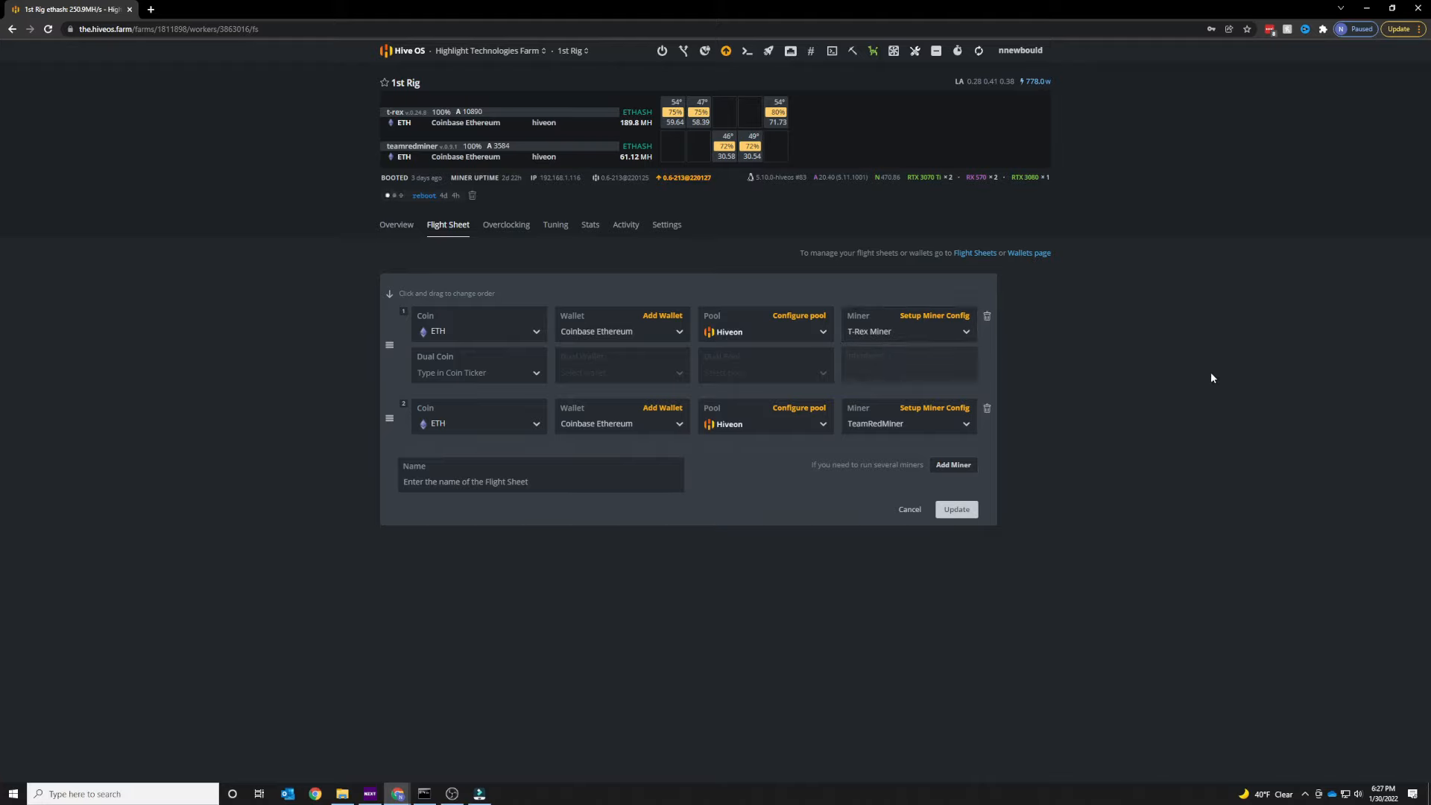
Inspect the second miner's coin options and its TeamRedMiner configuration, then cancel.
left_click(499, 415)
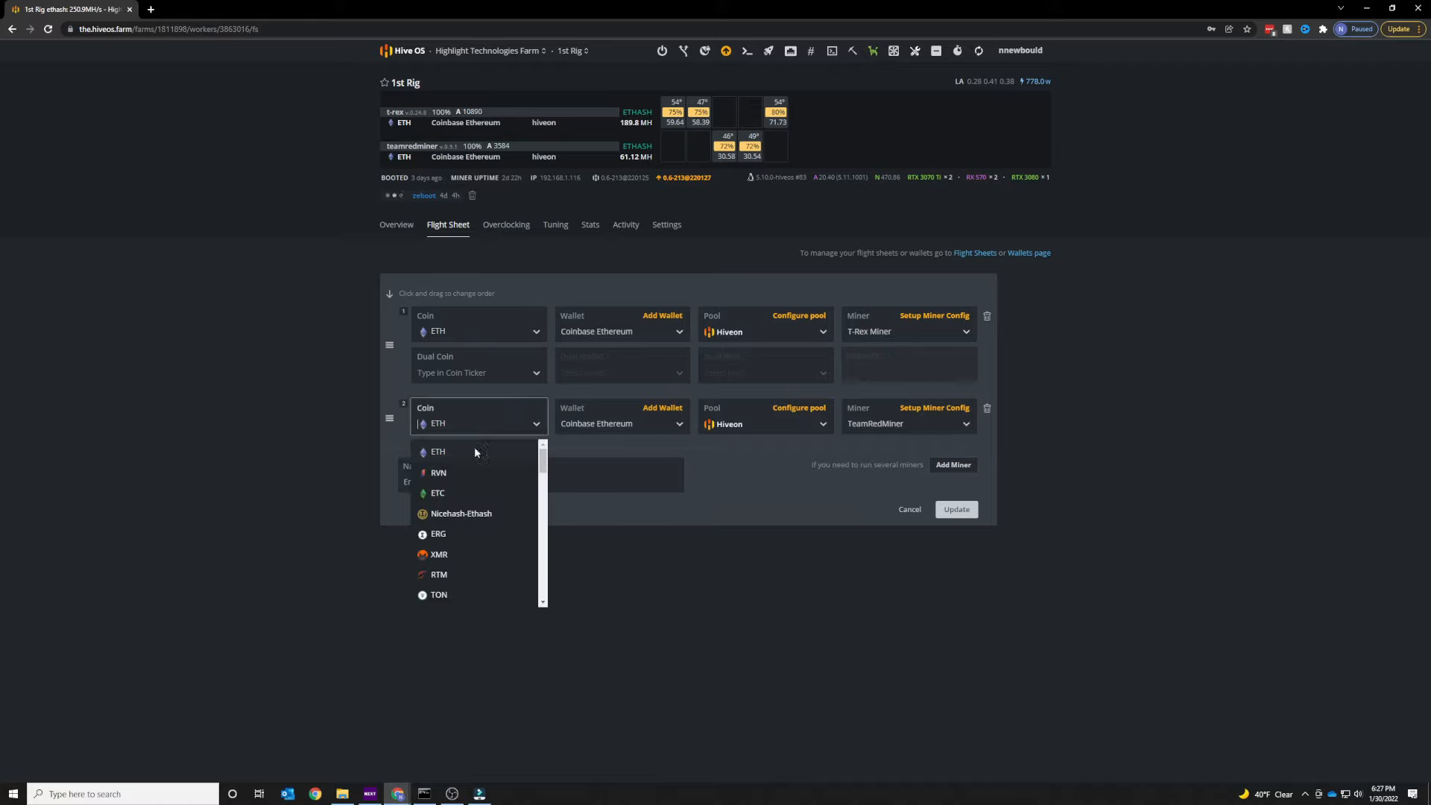
left_click(672, 427)
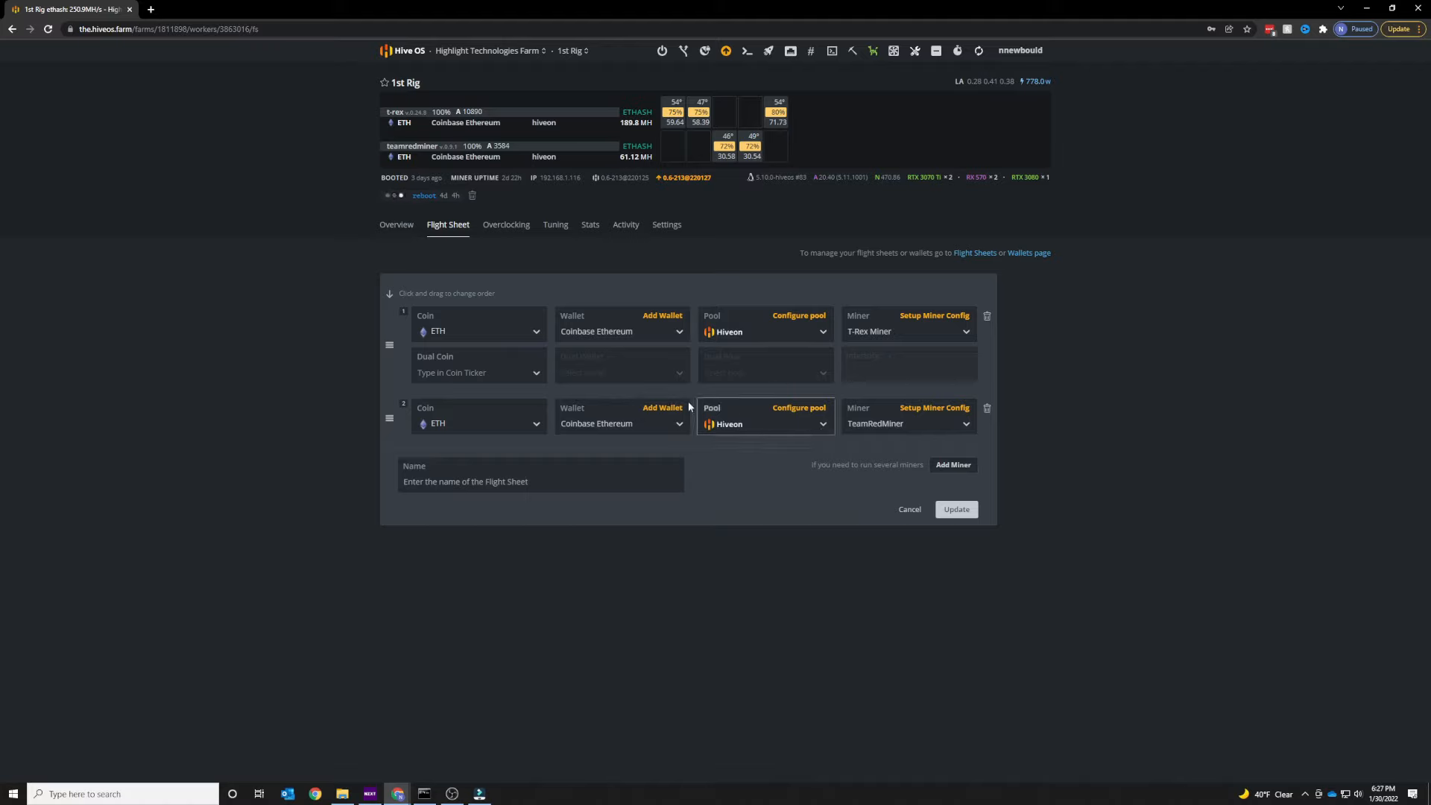
left_click(940, 407)
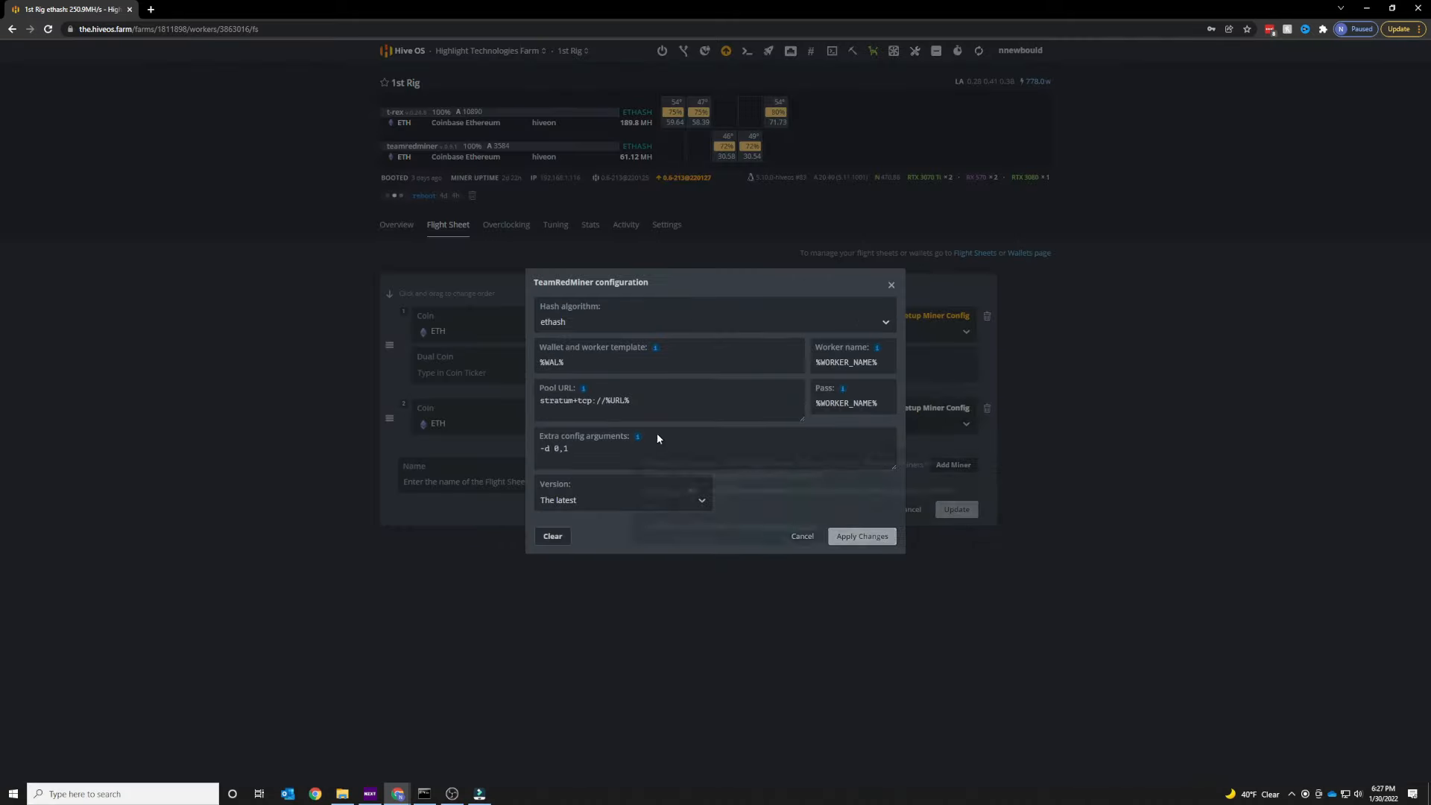
mouse_move(638, 437)
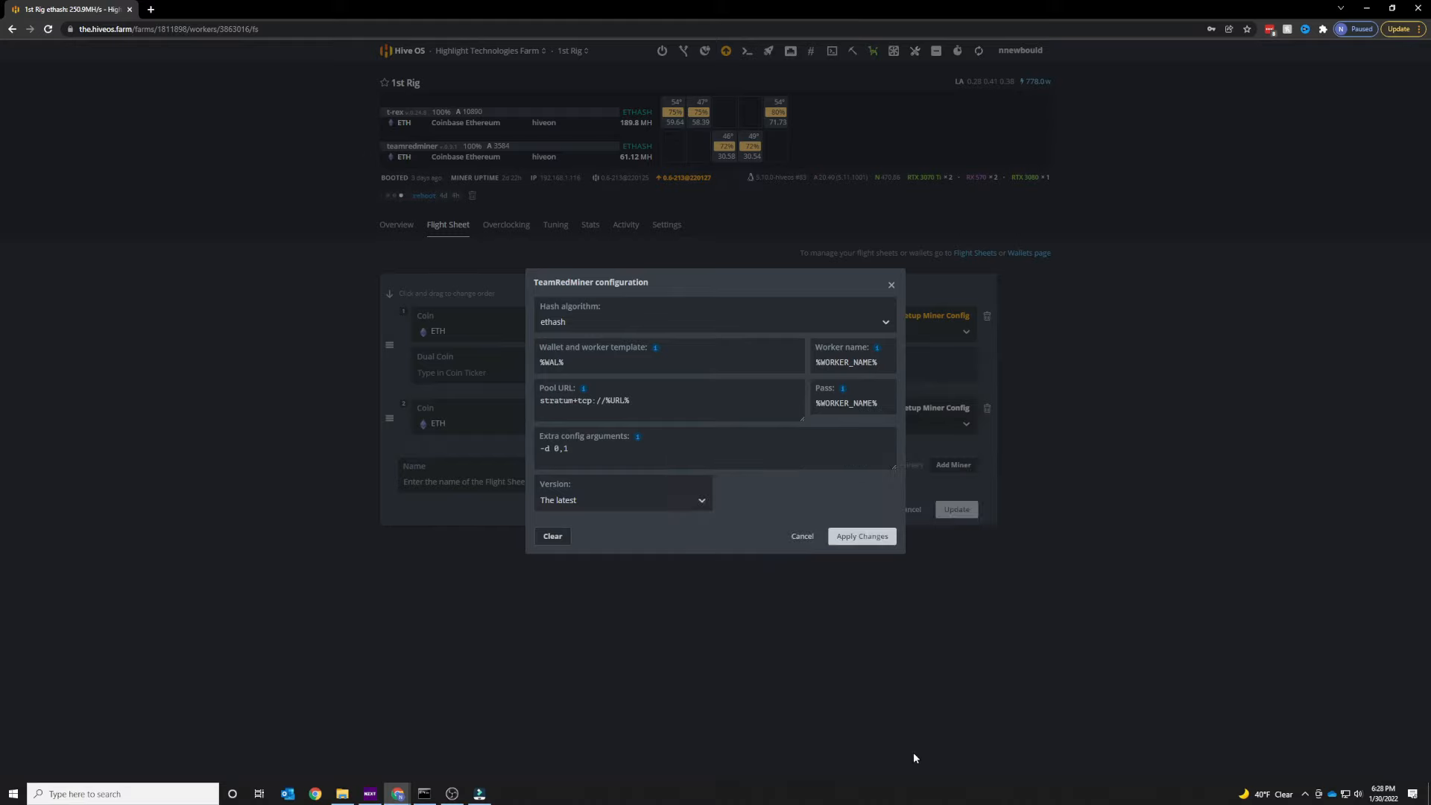
left_click(802, 535)
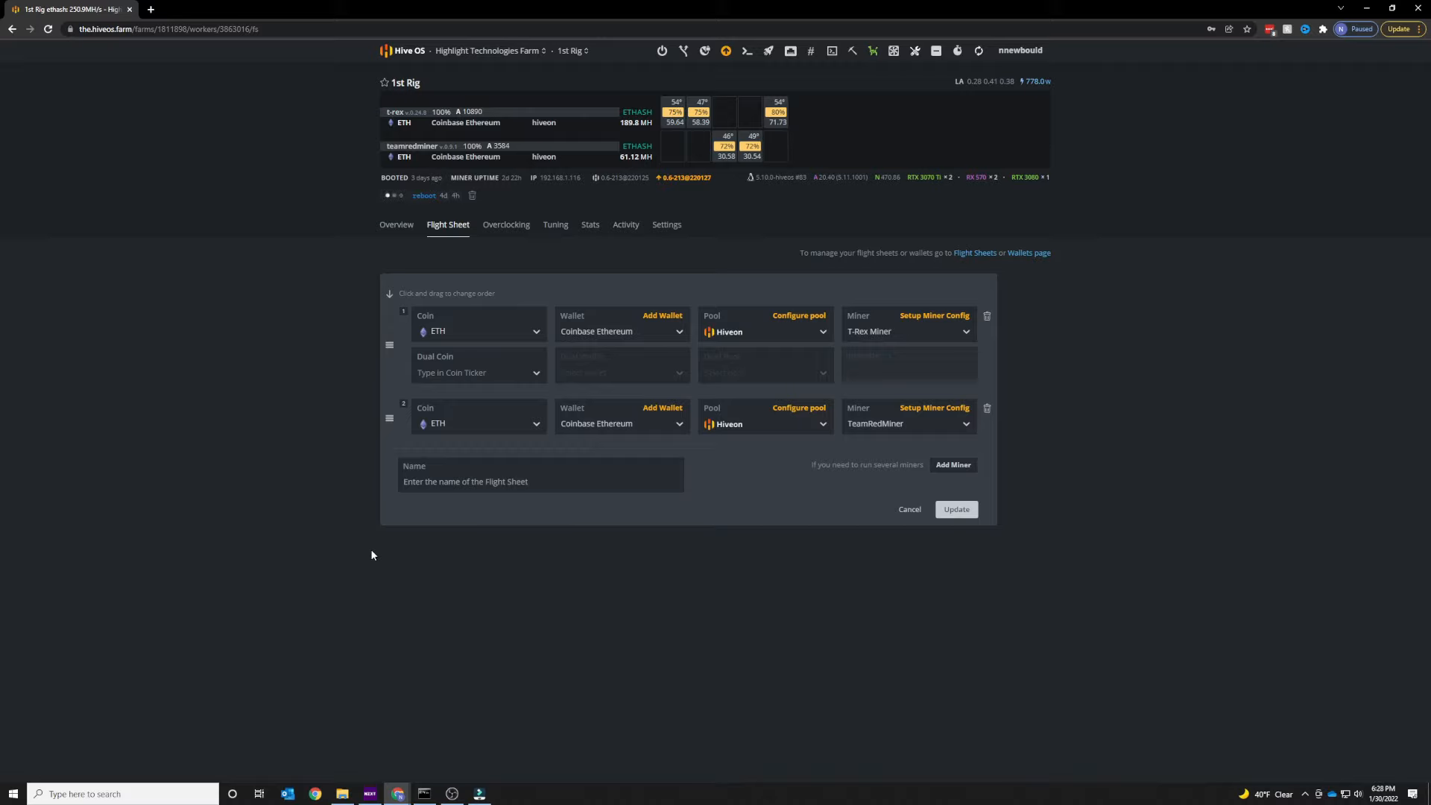
Switch the second miner's coin to RVN and select the Exodus RVN wallet.
left_click(527, 427)
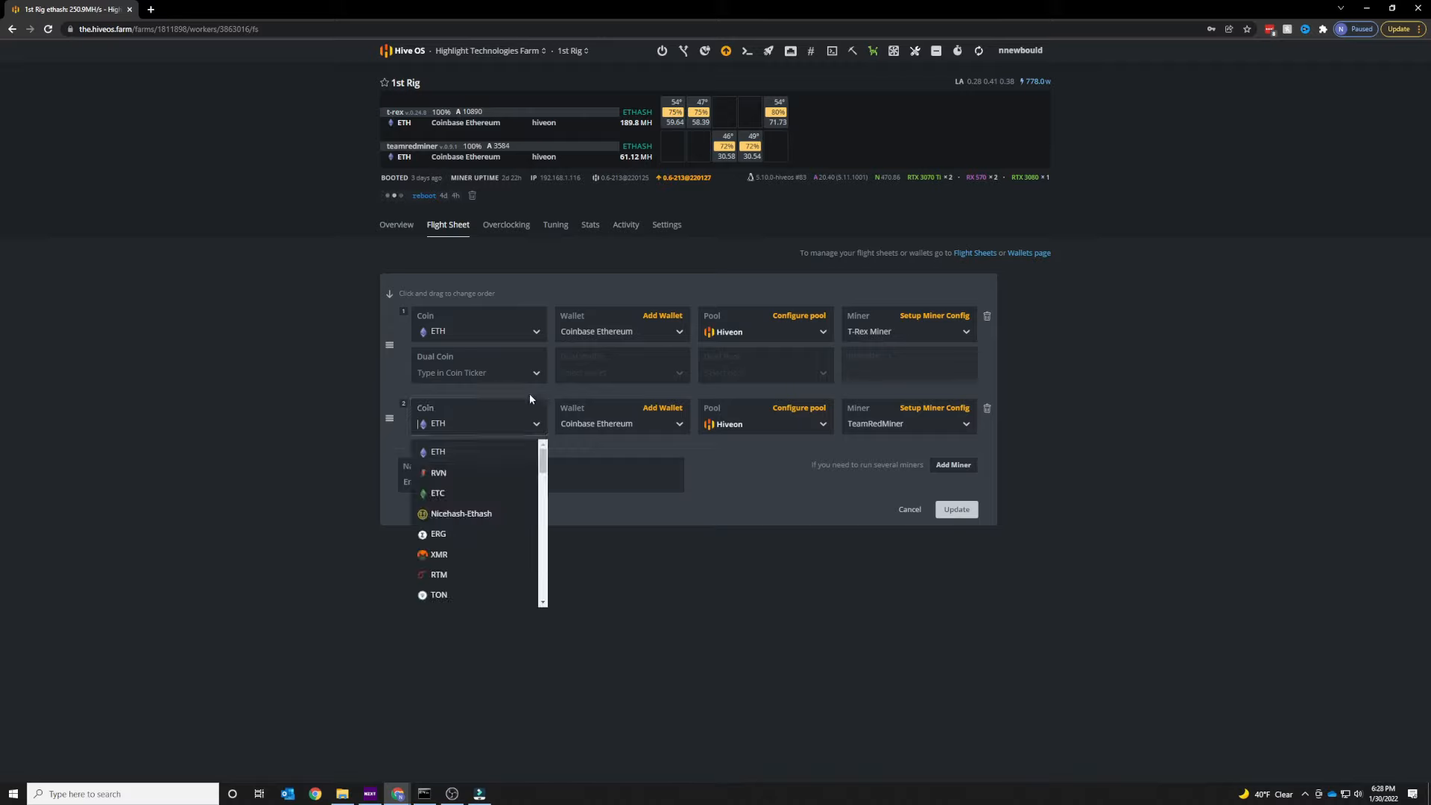
left_click(469, 480)
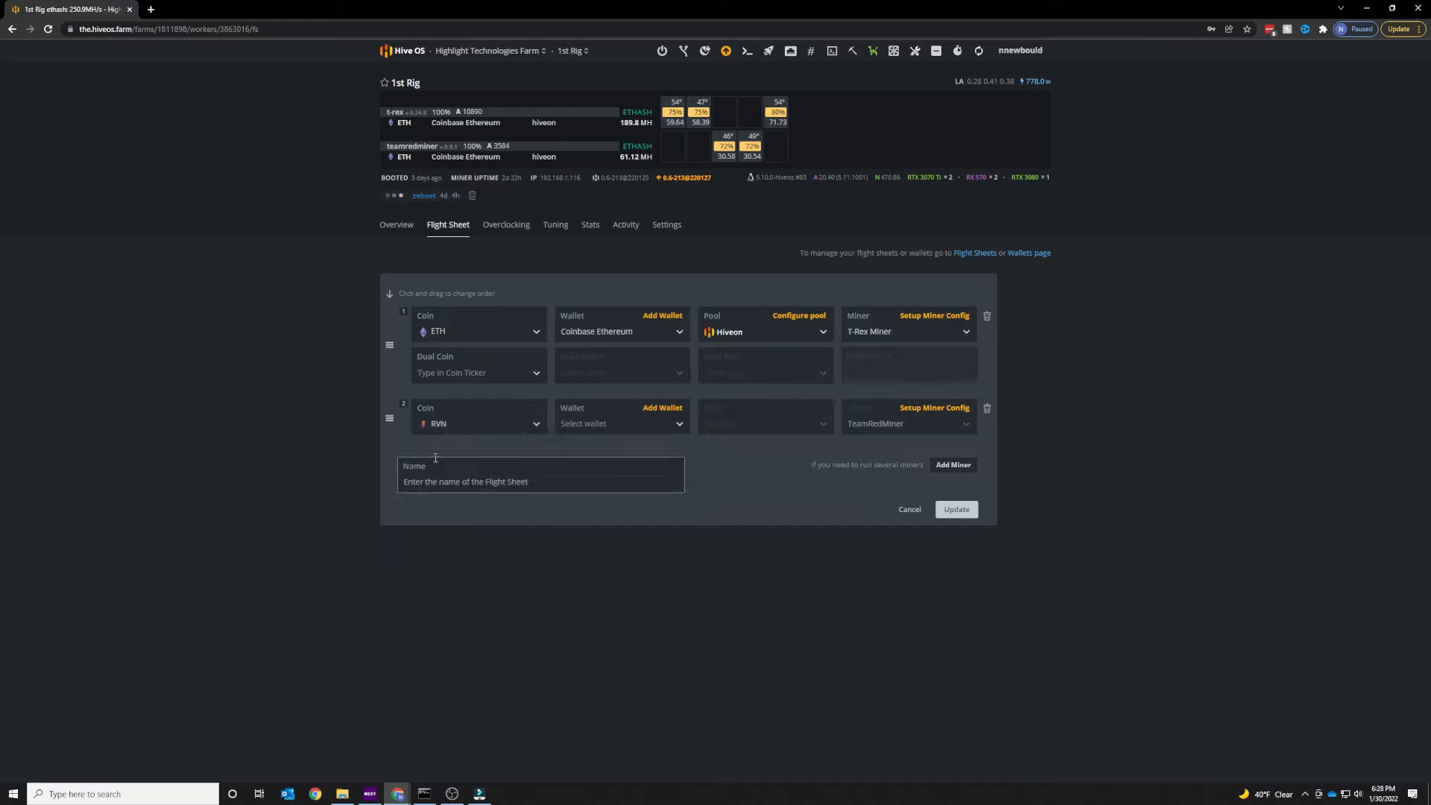
left_click(679, 432)
left_click(602, 452)
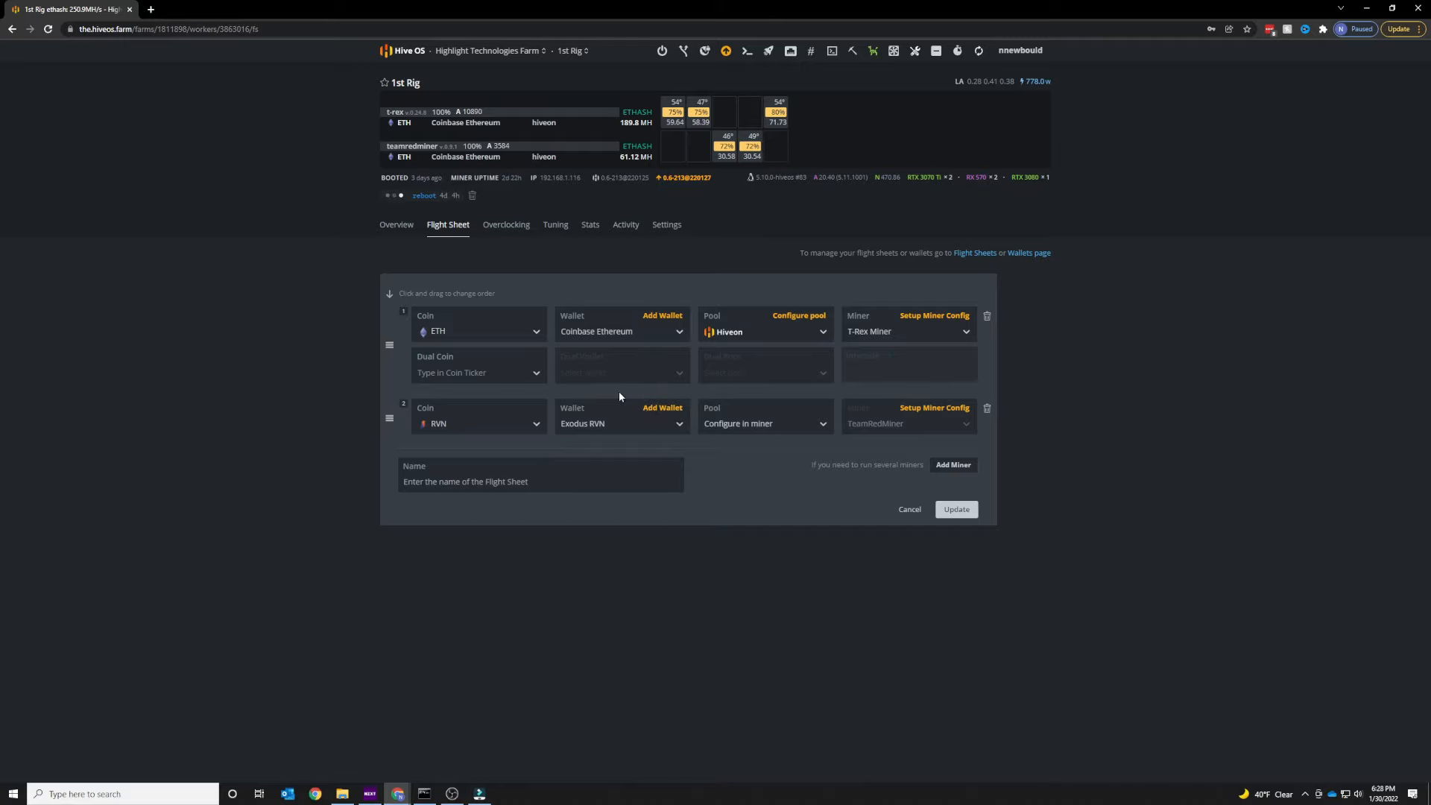
Set the second miner's pool to 2miners, tick the US server in its configuration, then cancel that dialog.
left_click(797, 421)
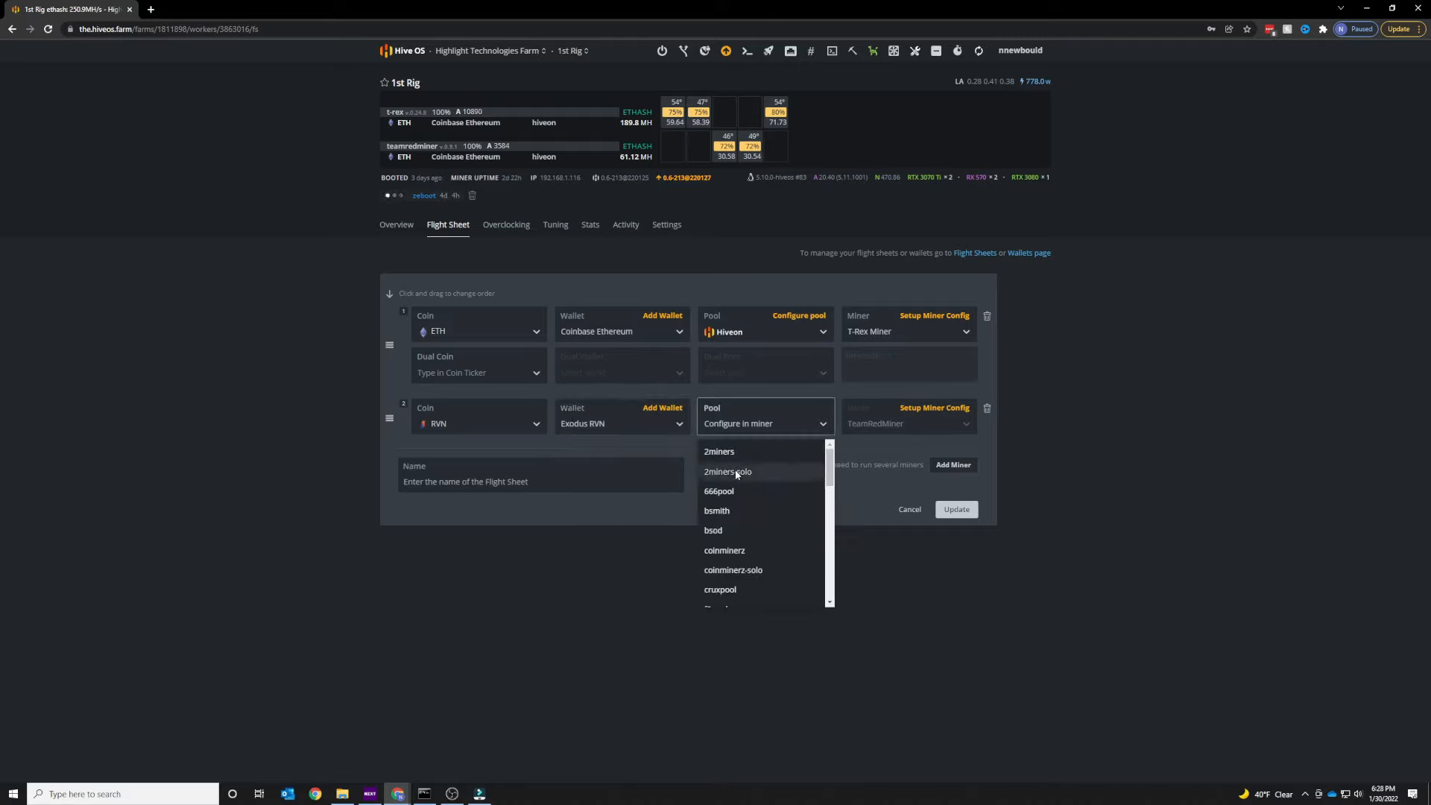
scroll(783, 521, "down", 3)
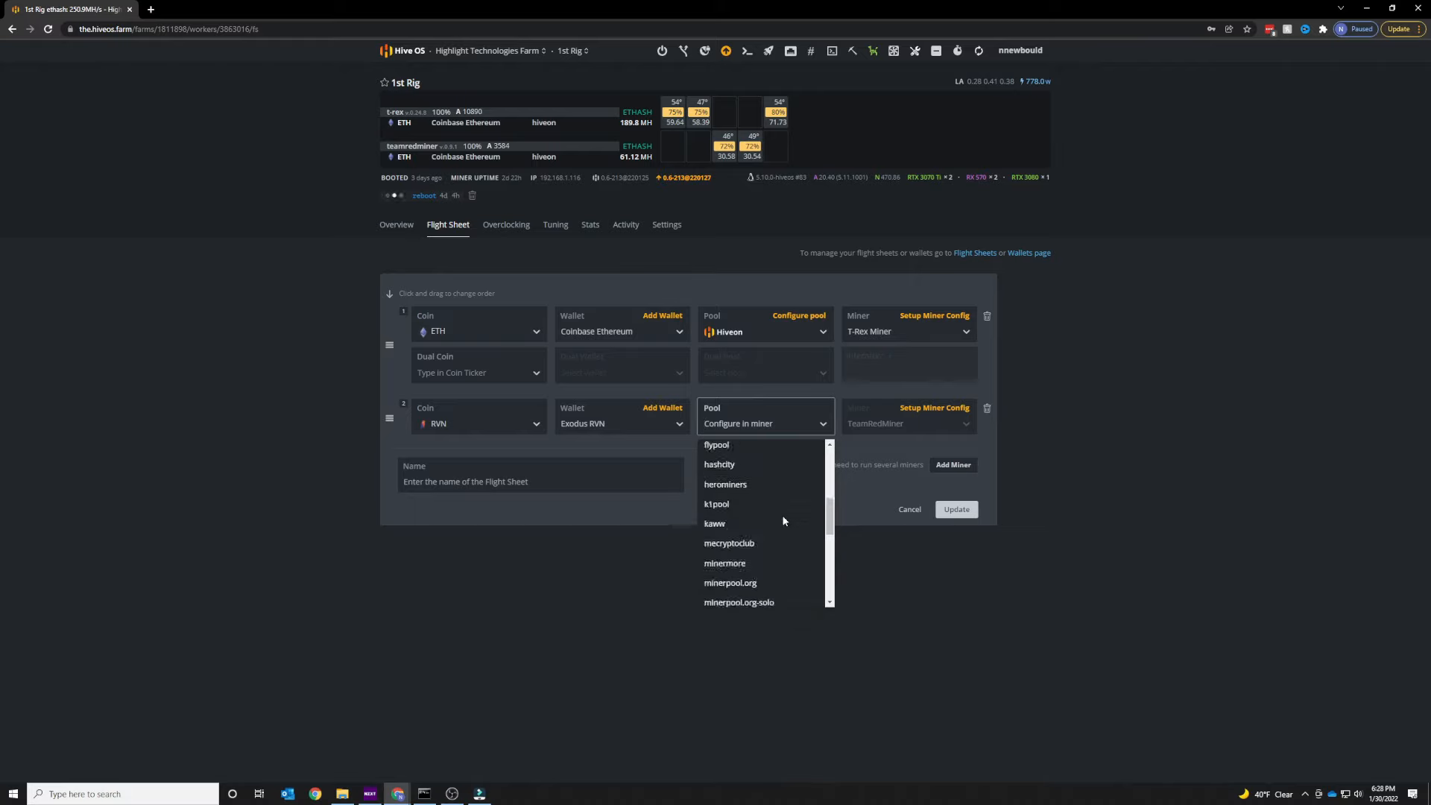
scroll(778, 514, "down", 3)
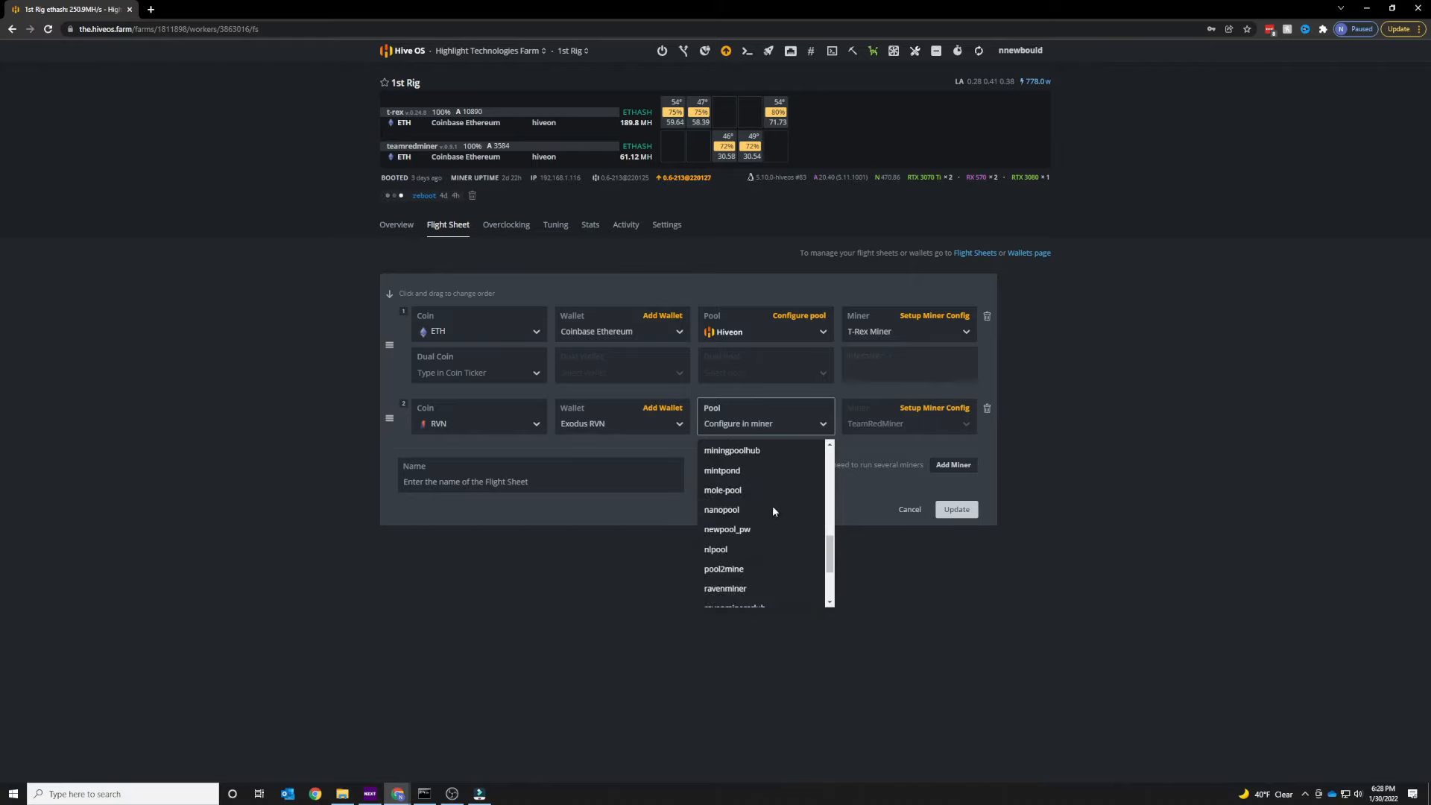
scroll(771, 506, "up", 3)
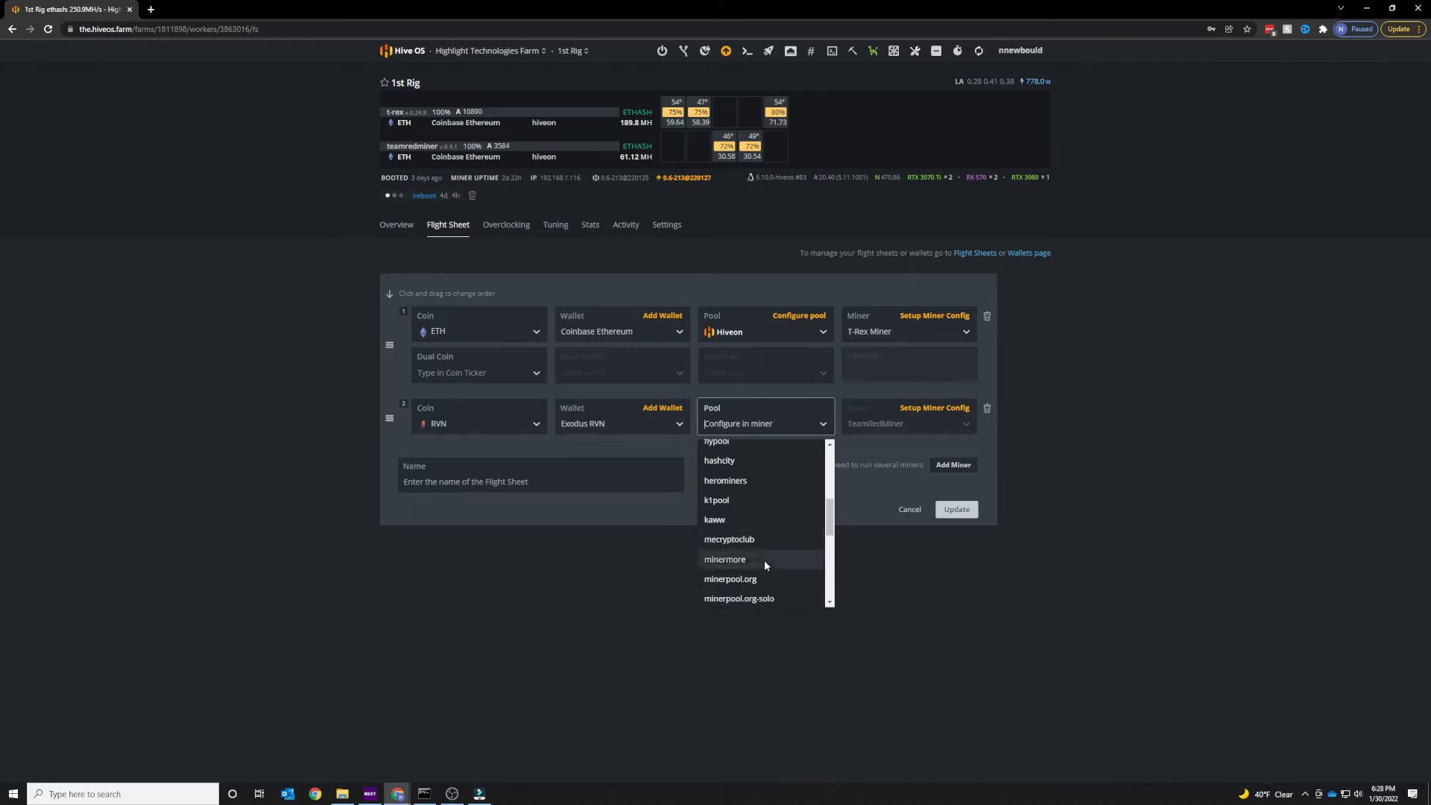
scroll(764, 529, "up", 4)
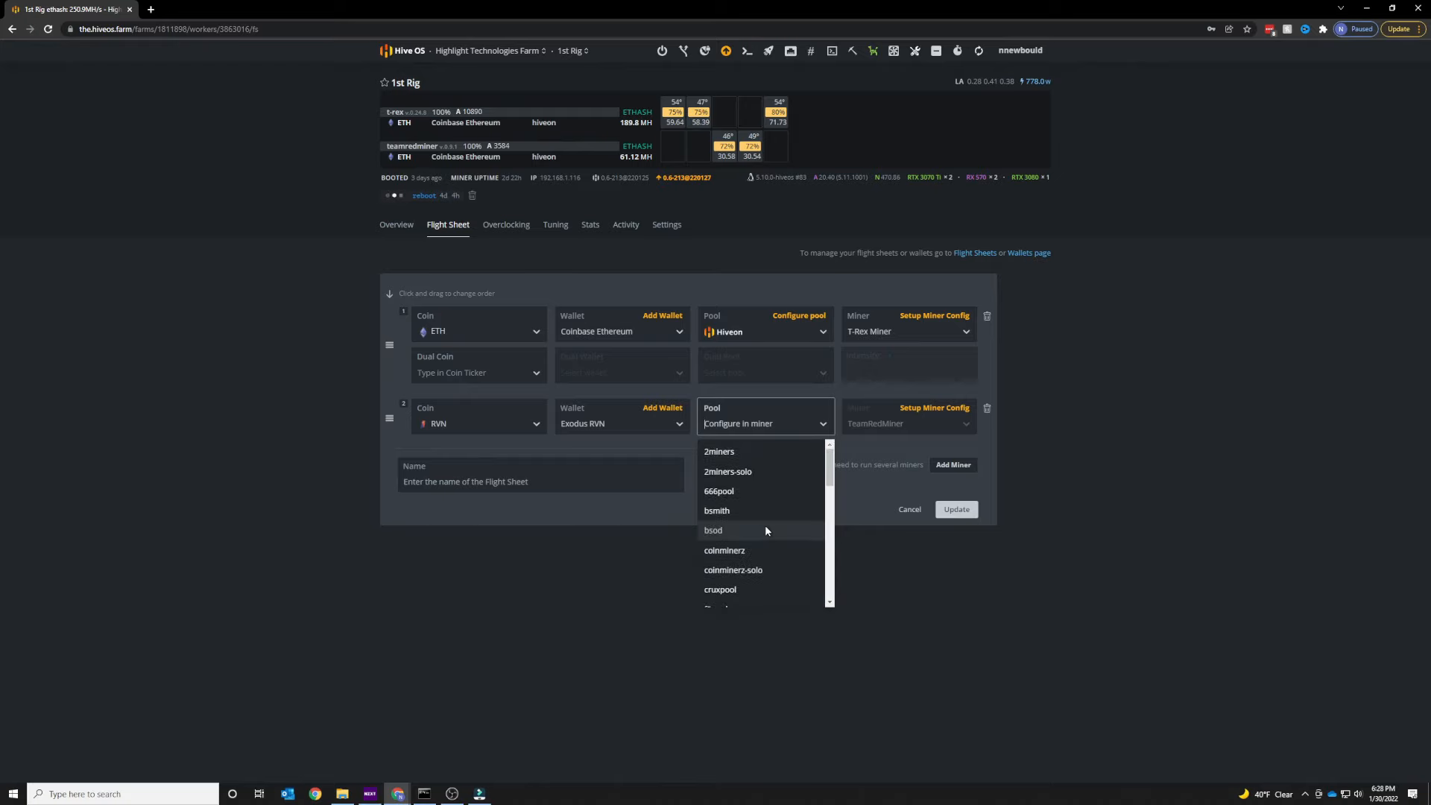
left_click(741, 451)
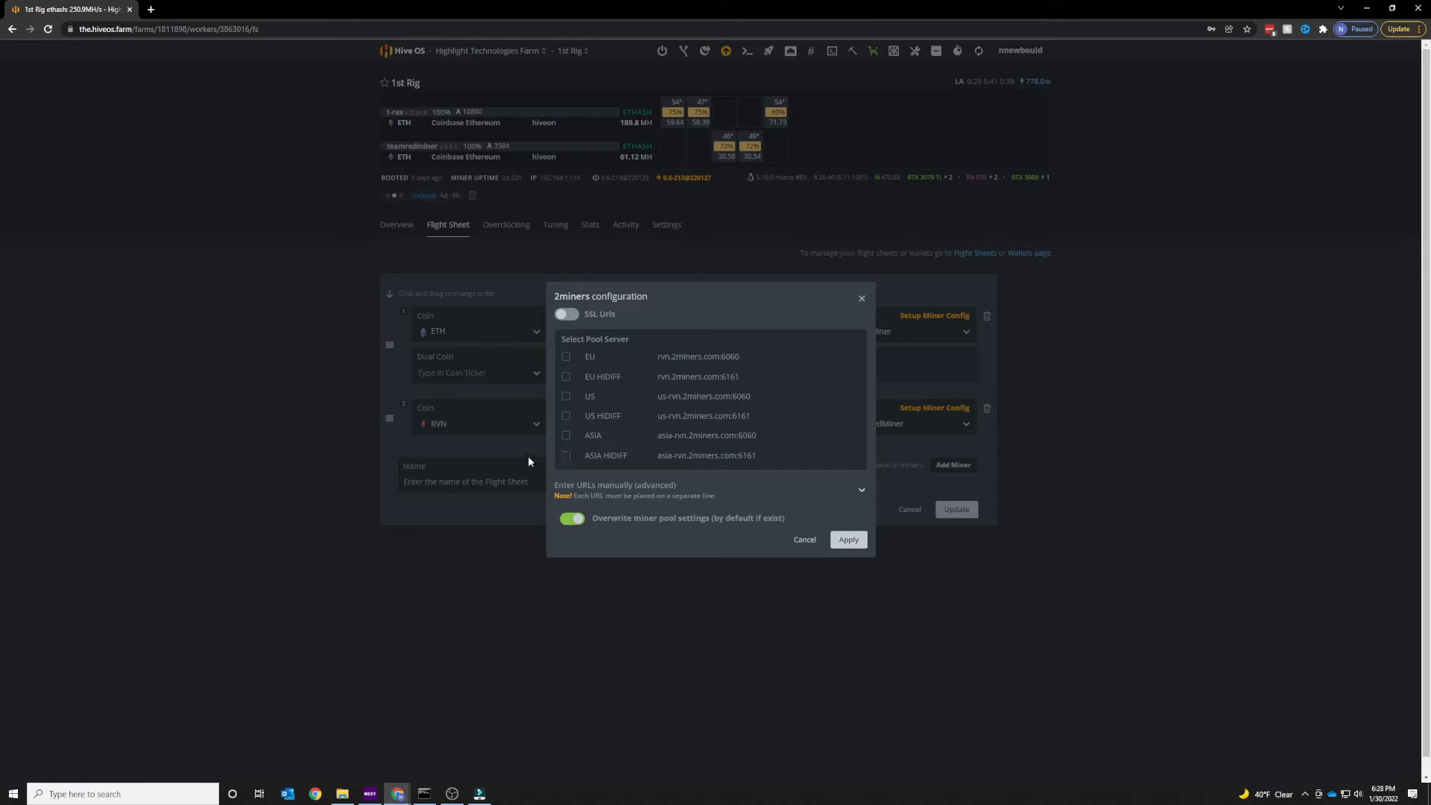
left_click(566, 395)
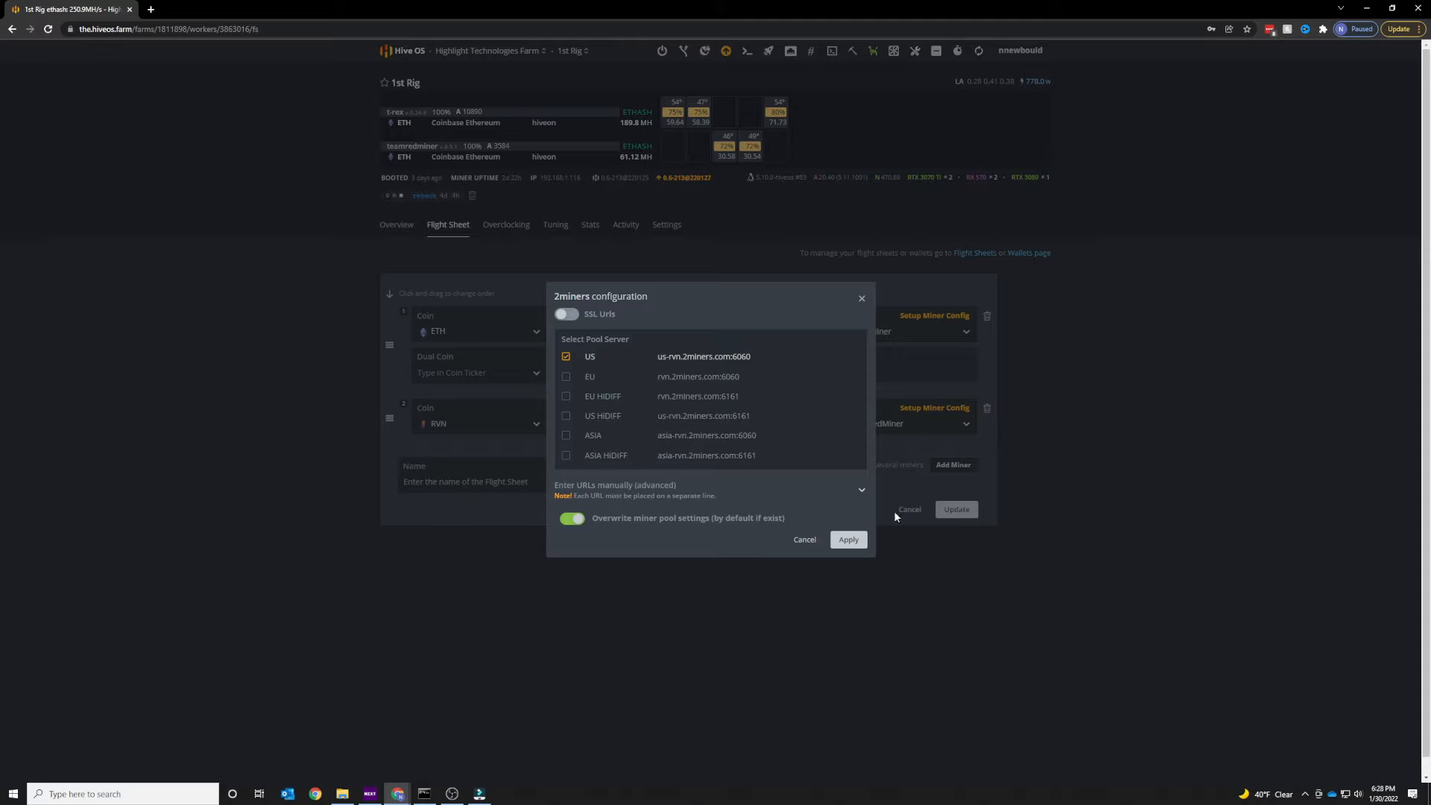
left_click(803, 540)
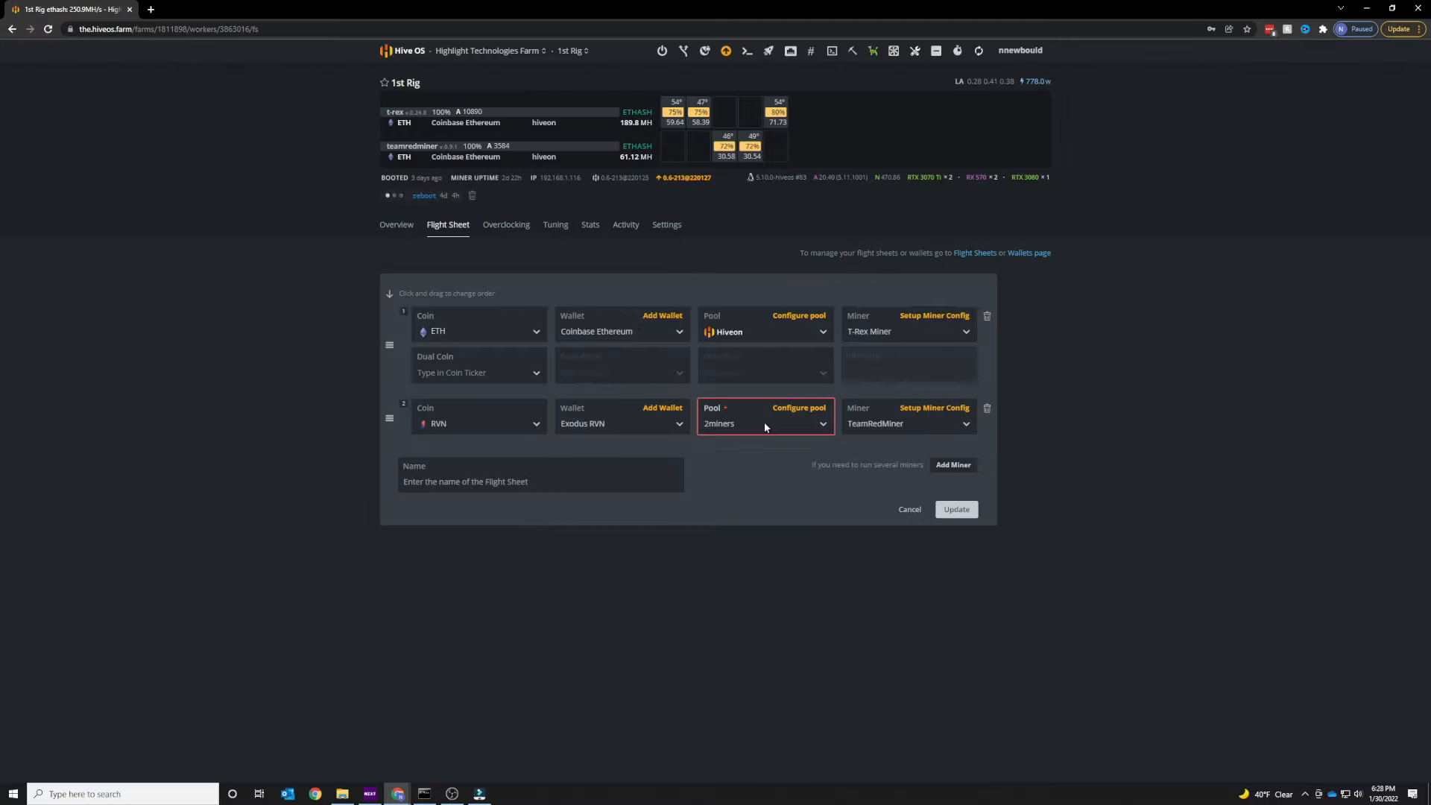
Open the TeamRedMiner configuration, cancel it, and cancel the whole flight sheet edit.
left_click(930, 407)
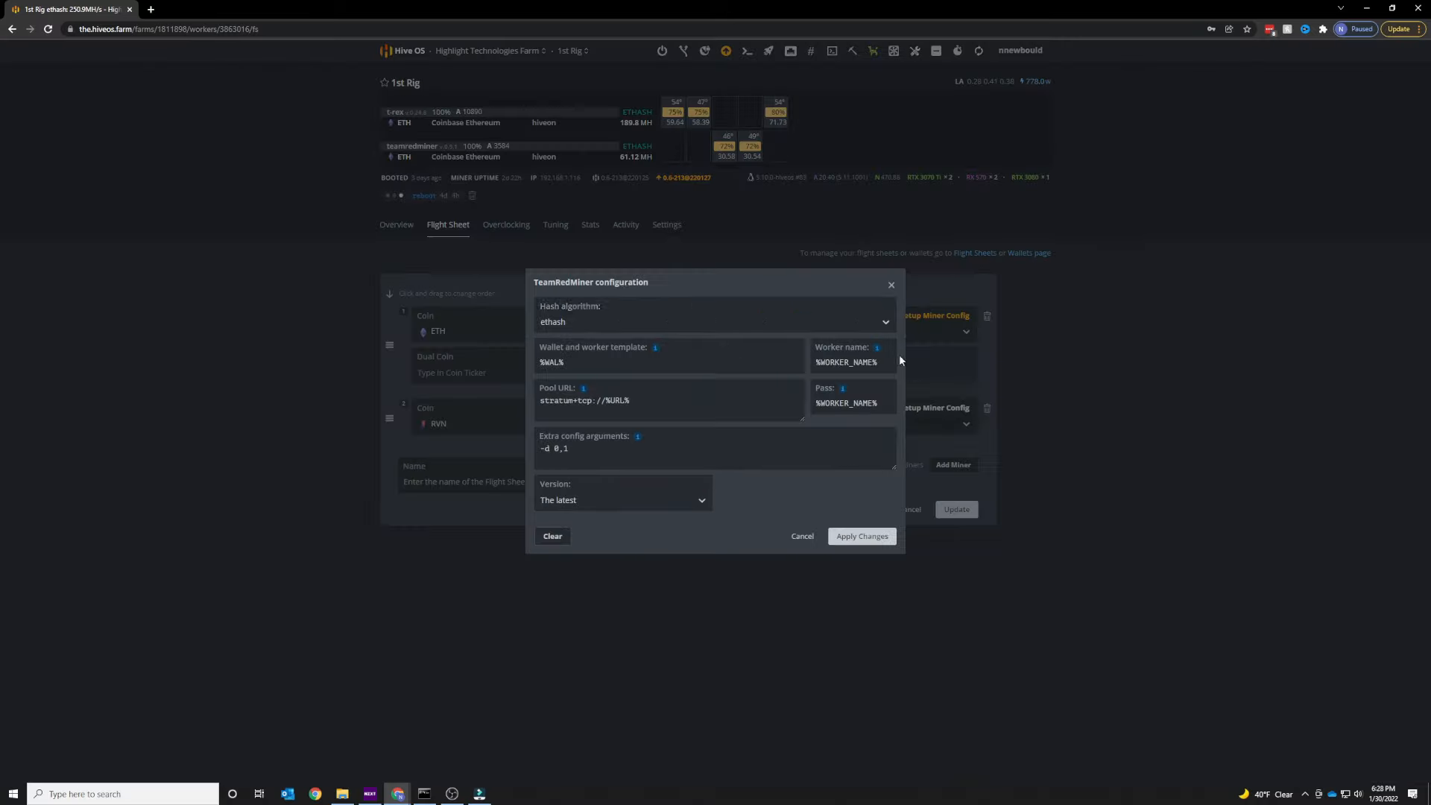
left_click(803, 538)
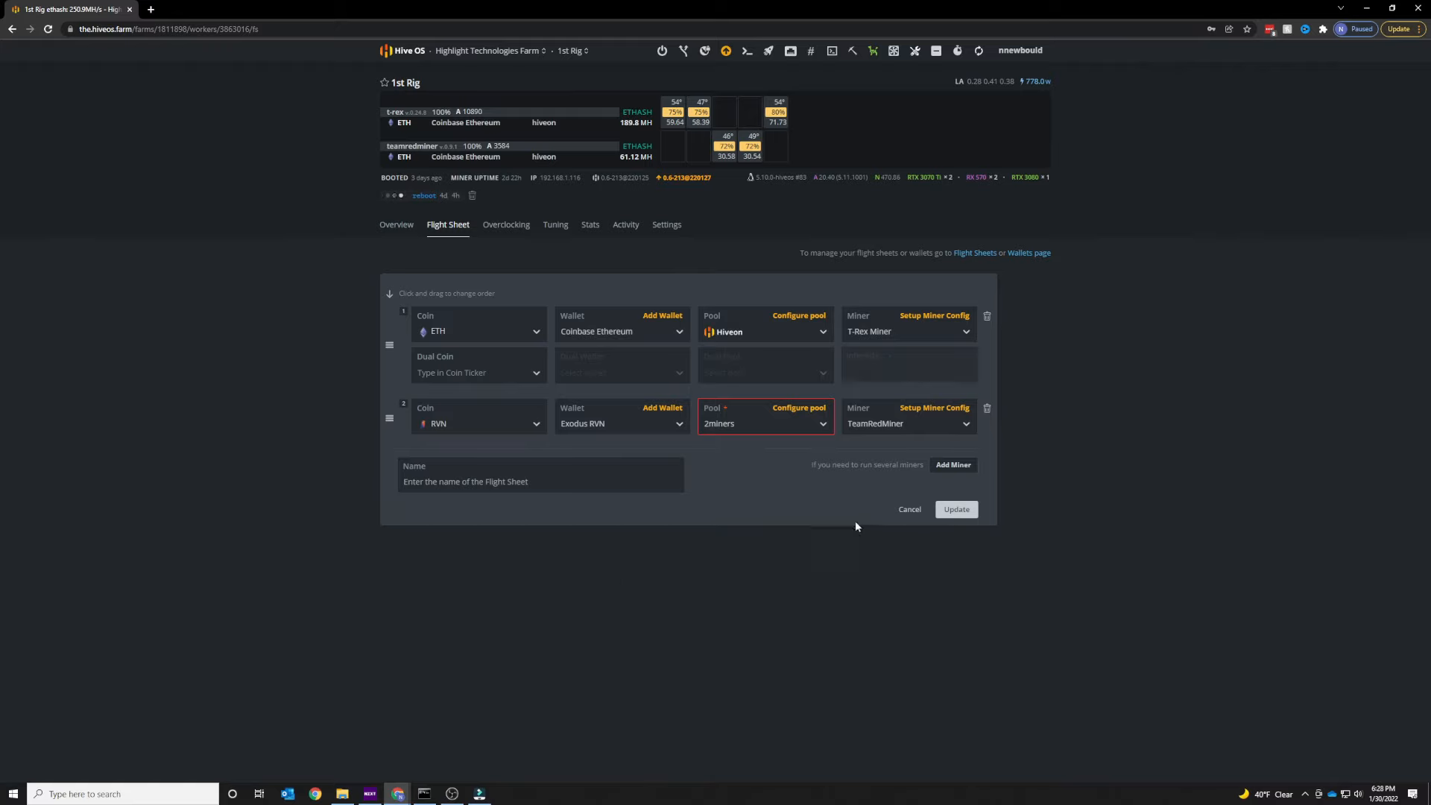
left_click(911, 510)
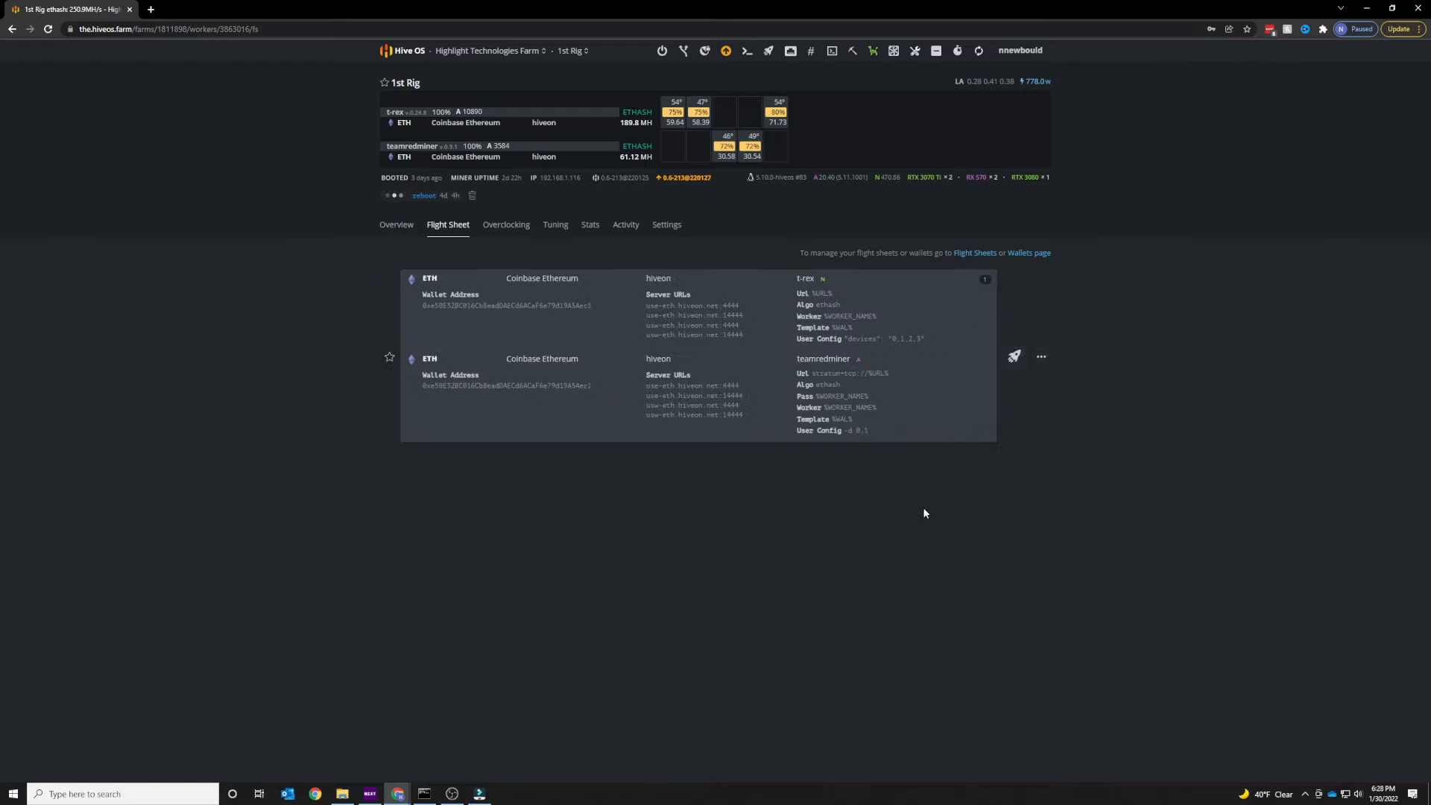
Reopen the flight sheet editor, browse the second miner's coin list and the first miner's miner list, then cancel.
left_click(1041, 356)
left_click(1008, 375)
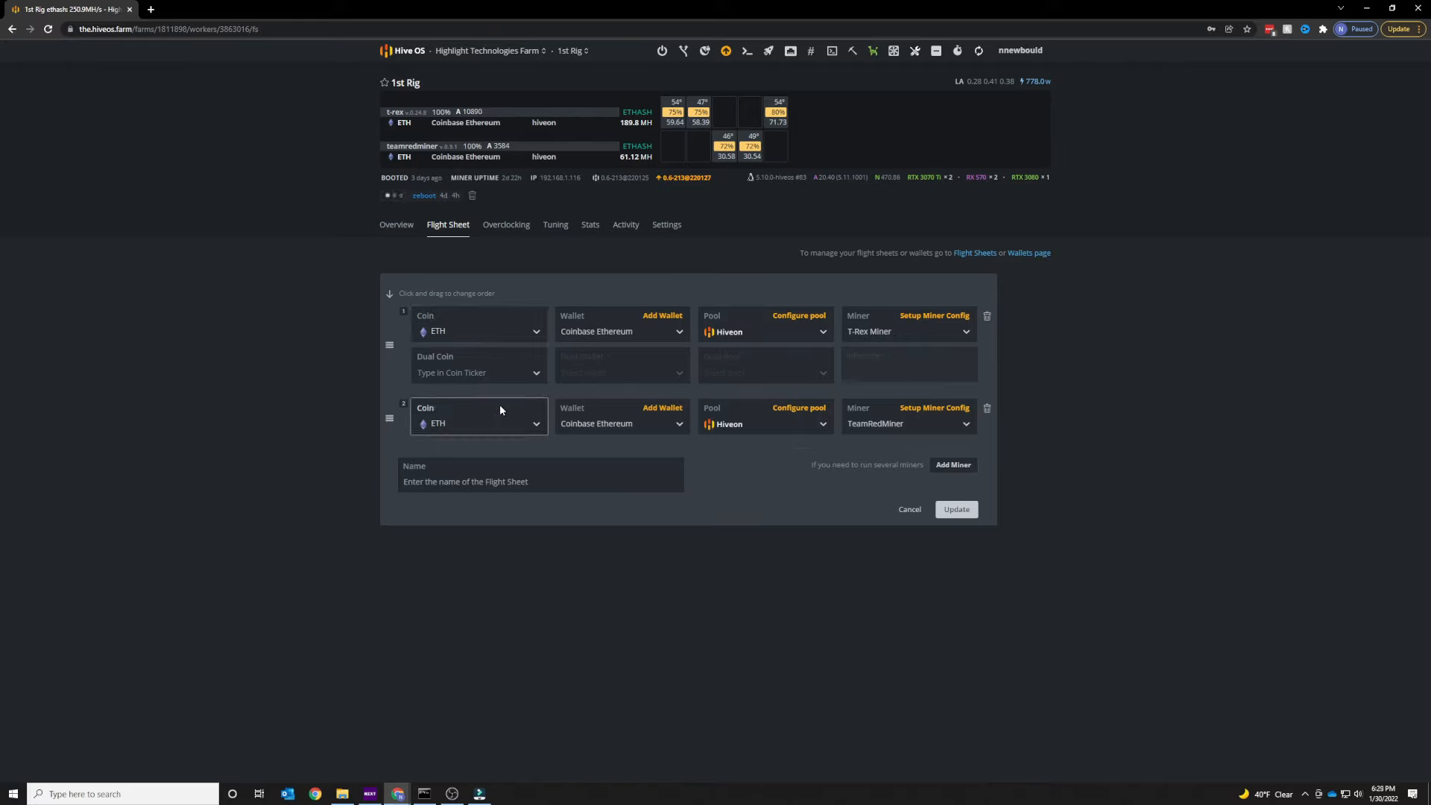
left_click(533, 429)
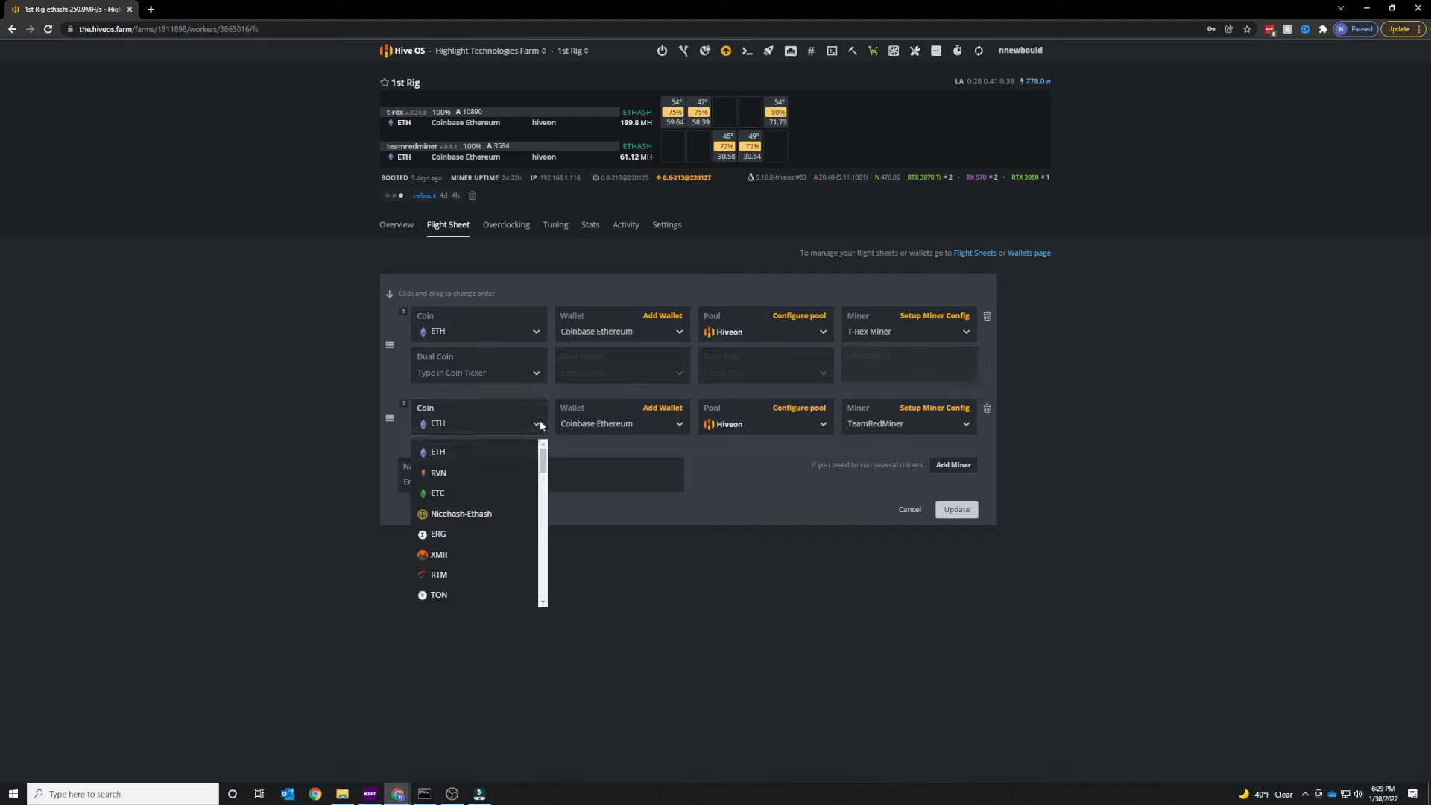
scroll(482, 531, "down", 5)
scroll(482, 530, "down", 10)
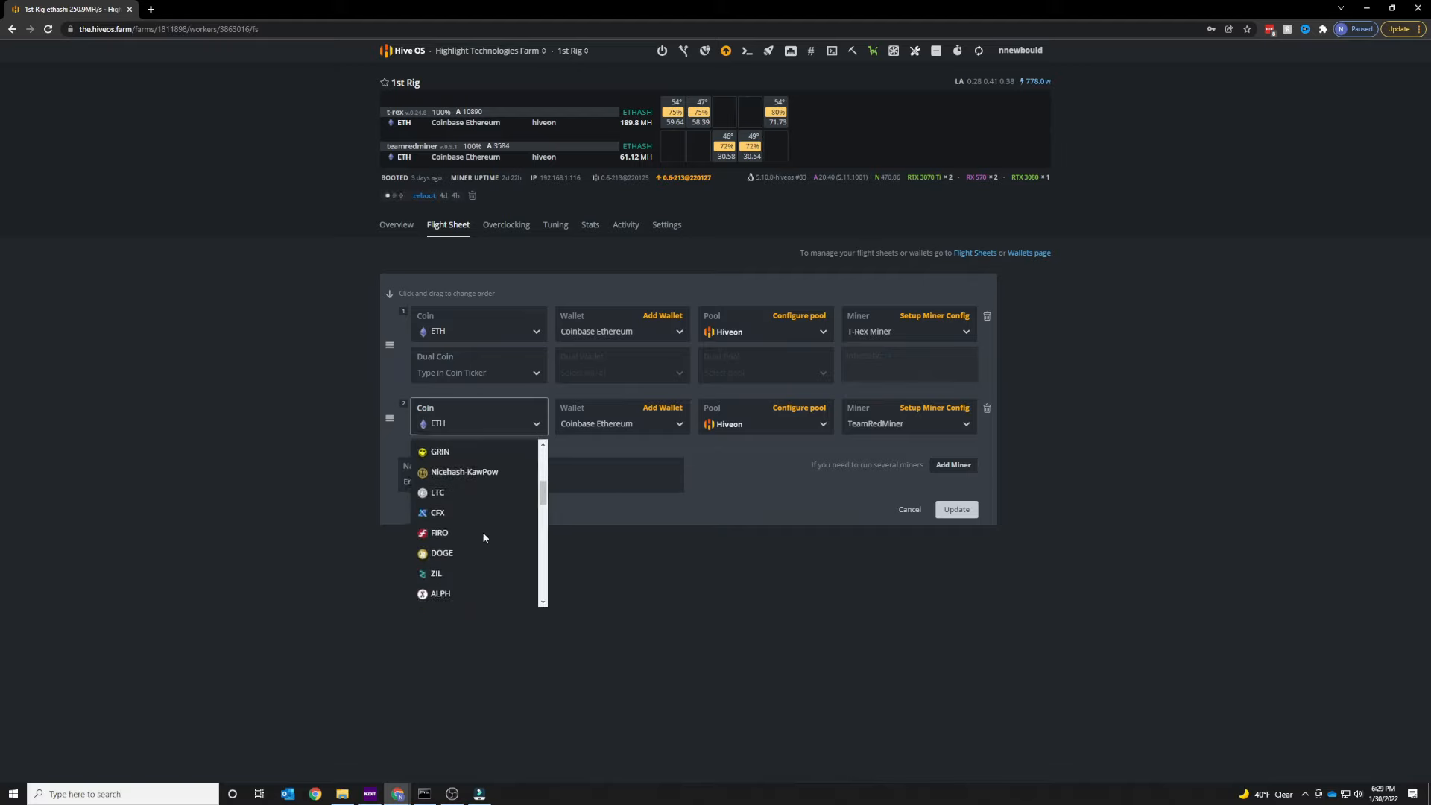
left_click(781, 650)
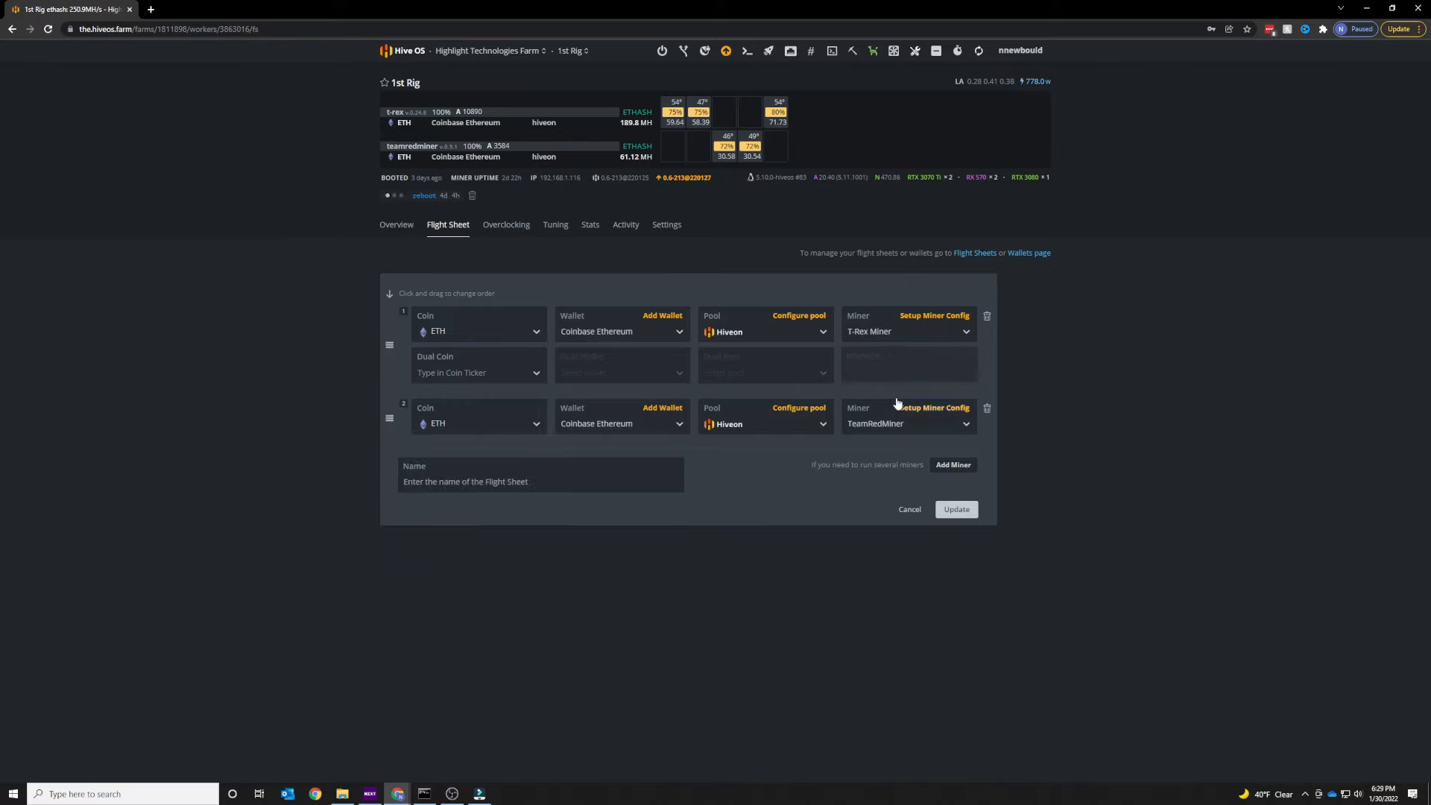
left_click(914, 325)
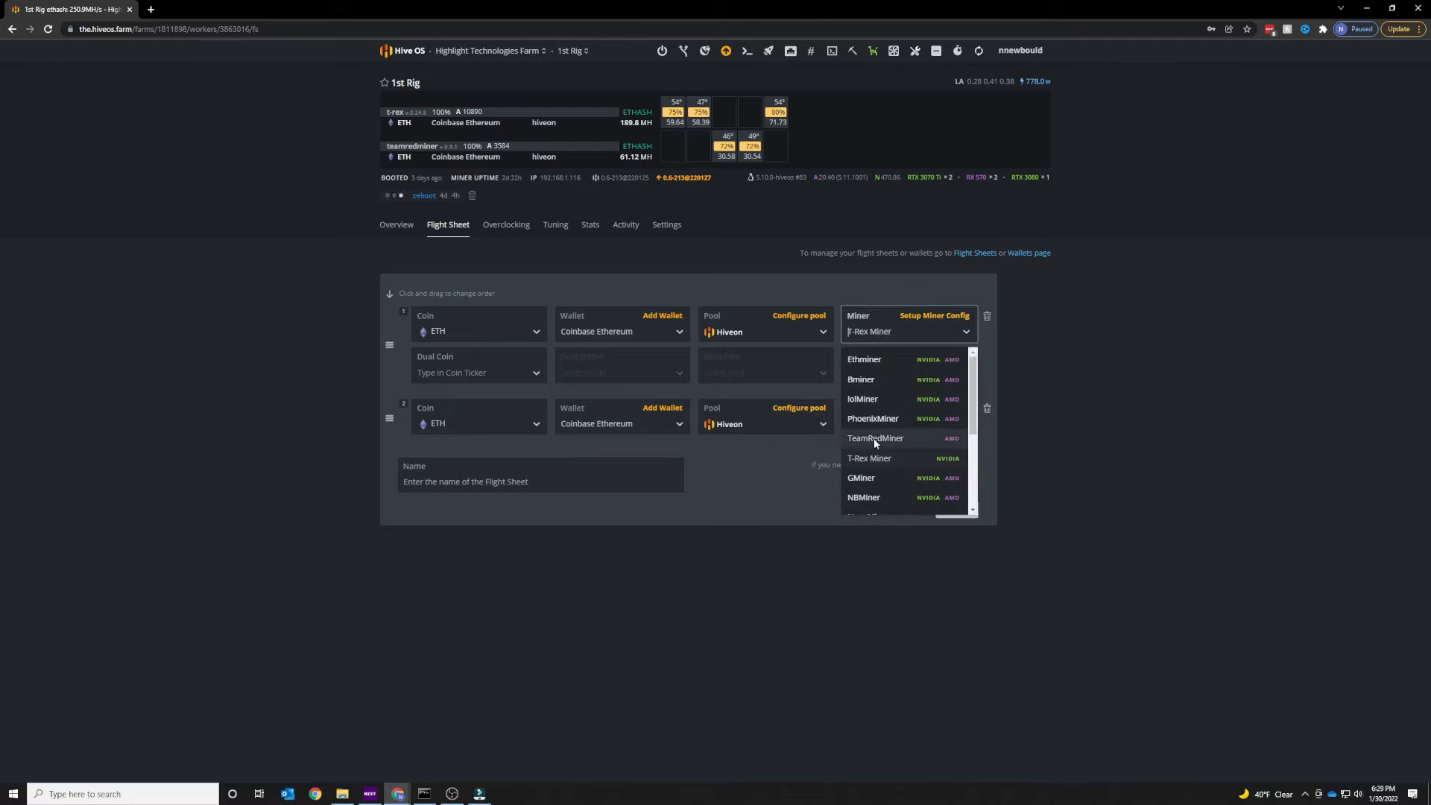
scroll(943, 426, "down", 3)
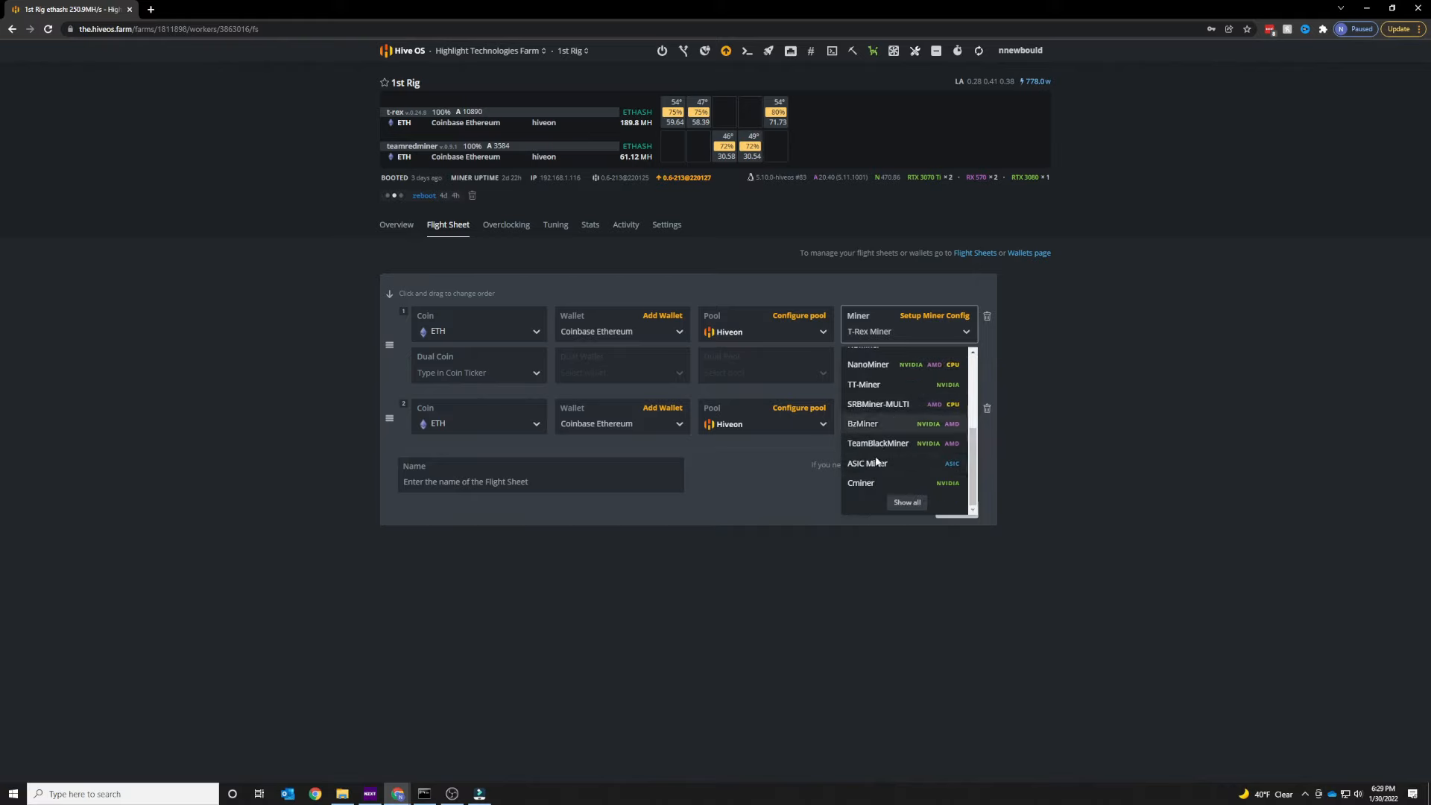
left_click(1200, 441)
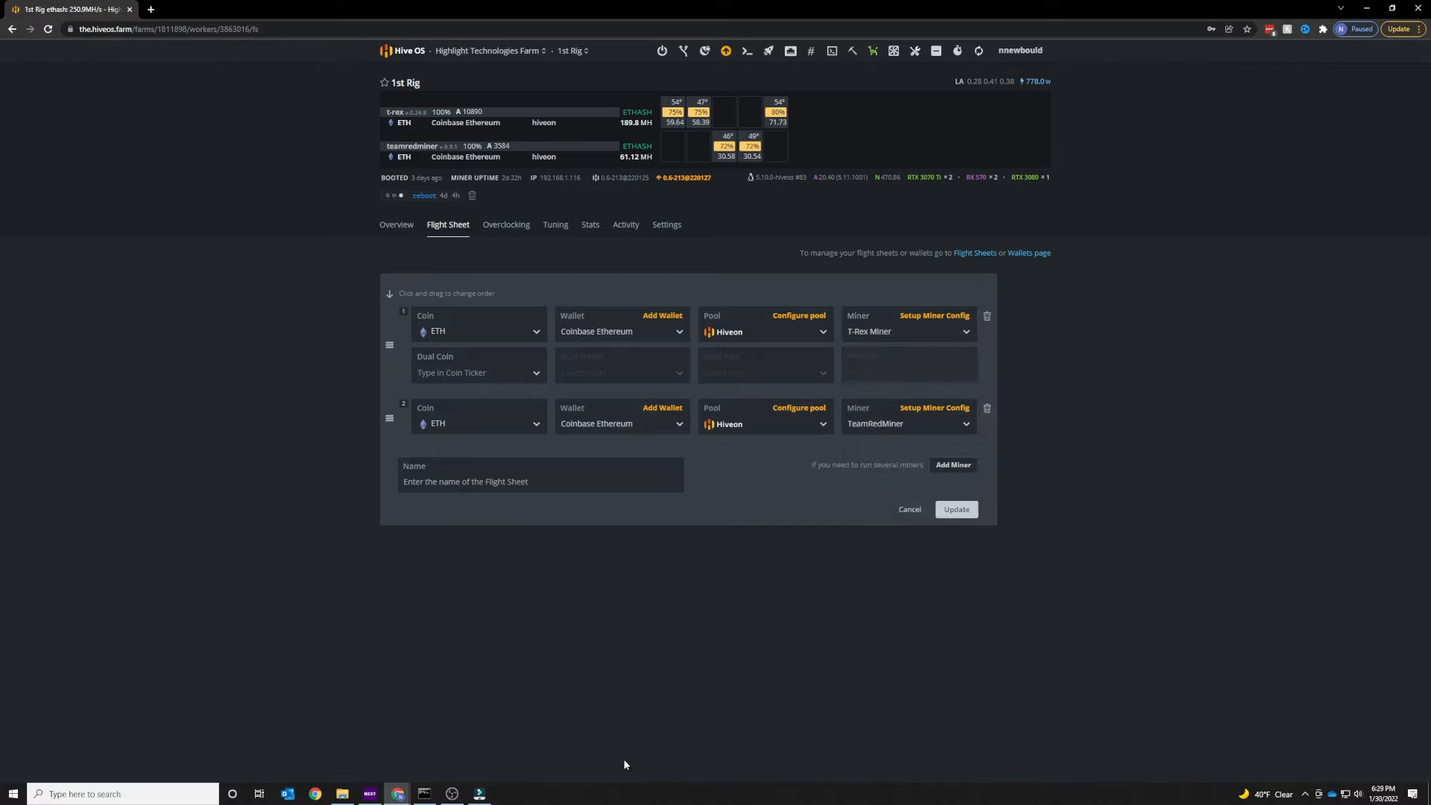
left_click(910, 510)
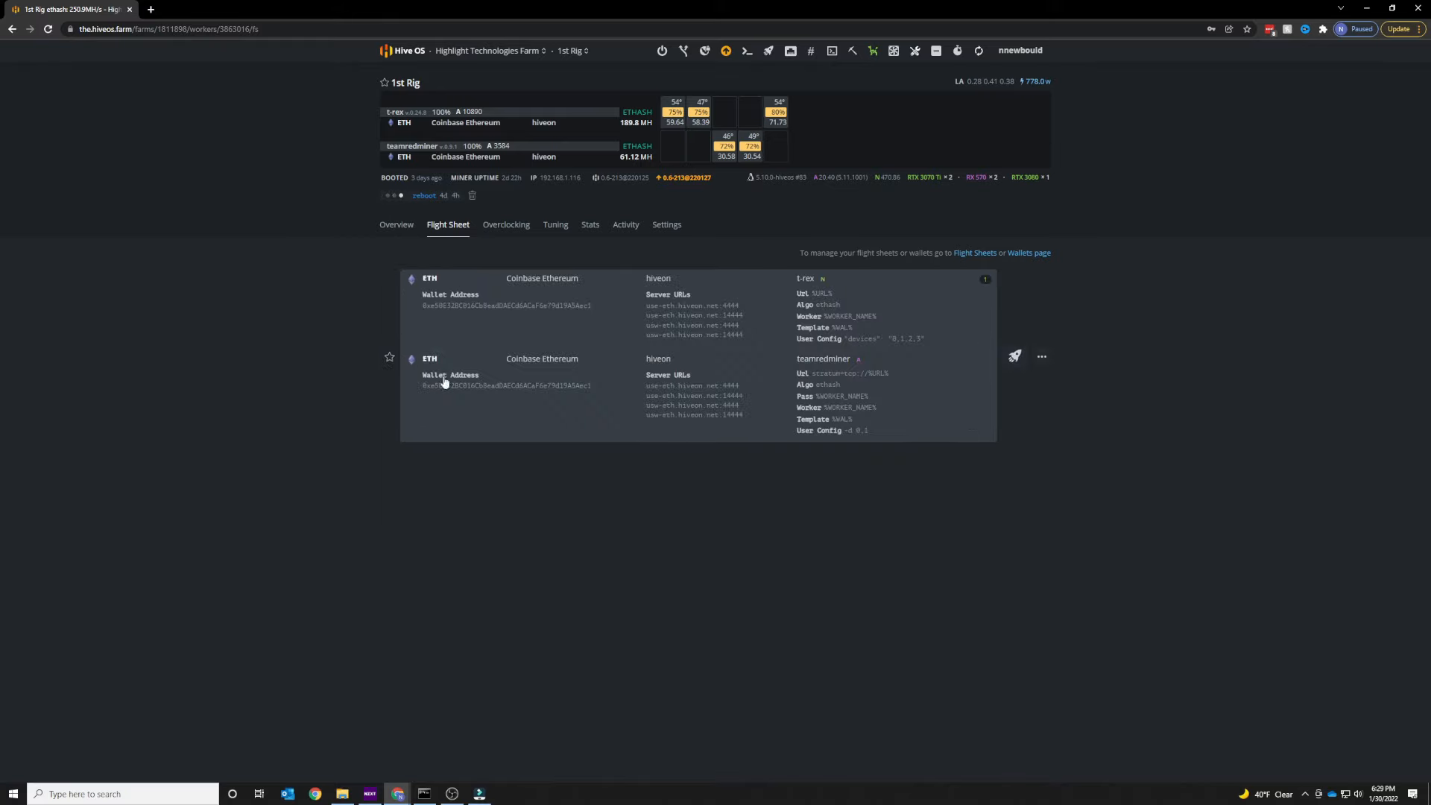
Reopen the flight sheet editor, then switch between the rig's Overview and Flight Sheet tabs.
left_click(1042, 357)
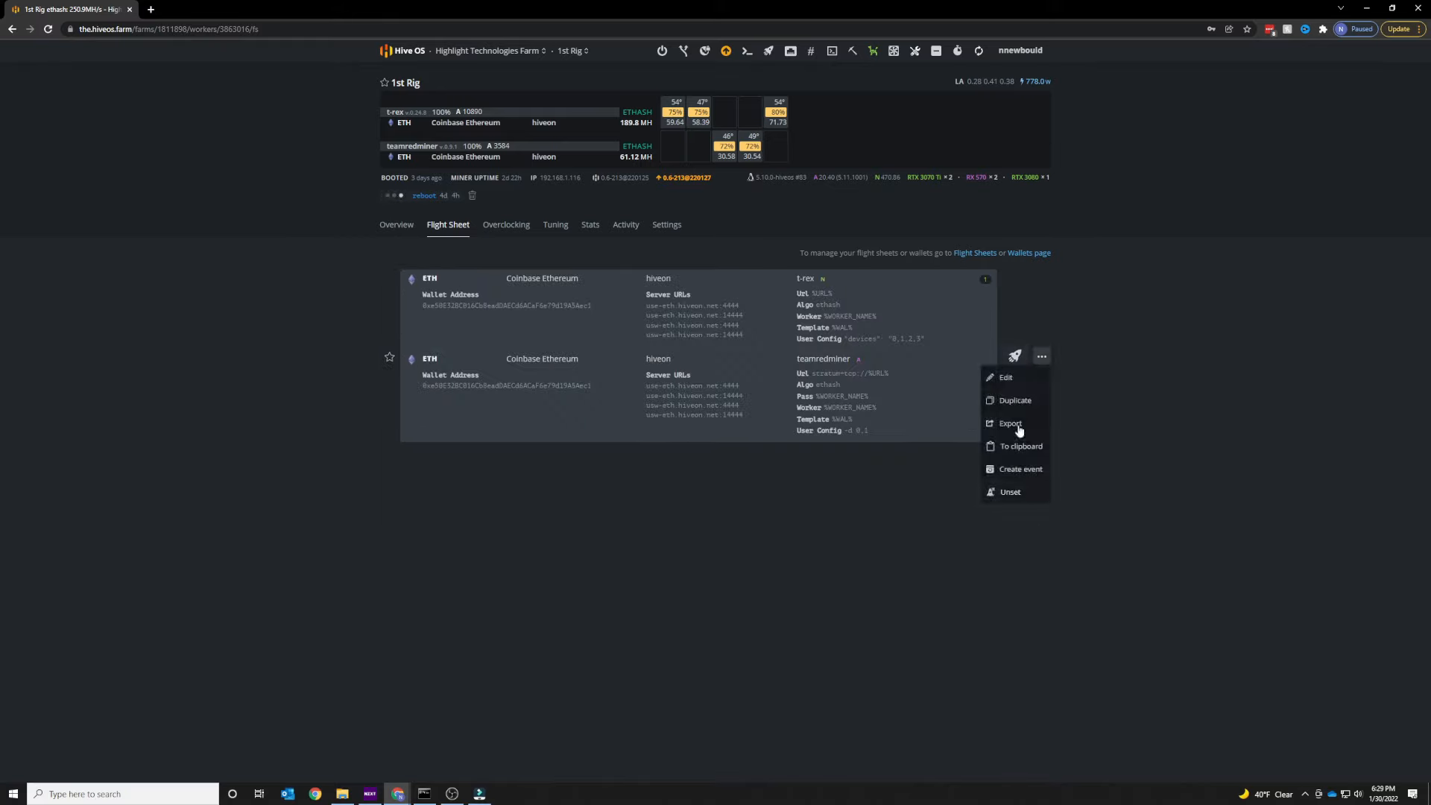
left_click(1021, 378)
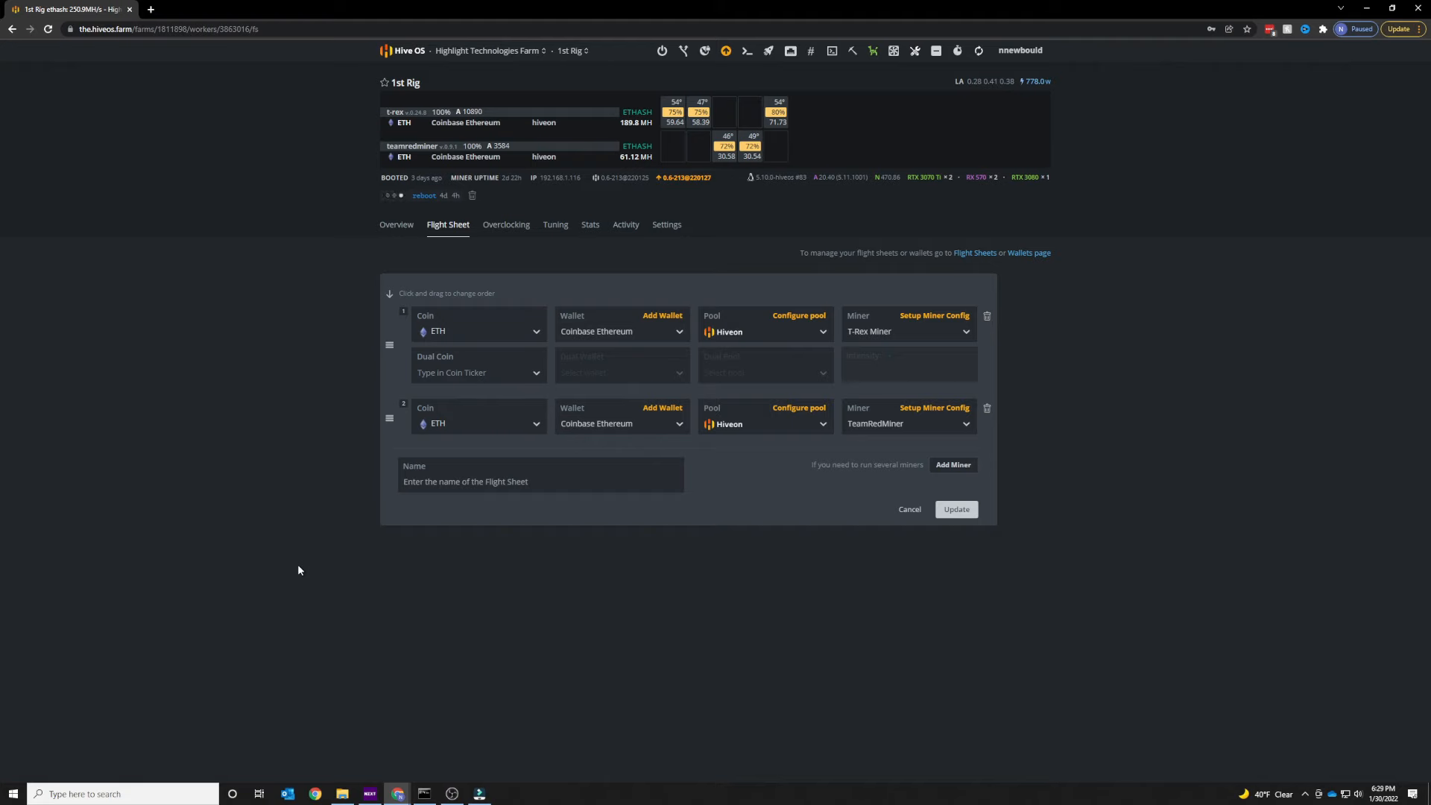
left_click(397, 225)
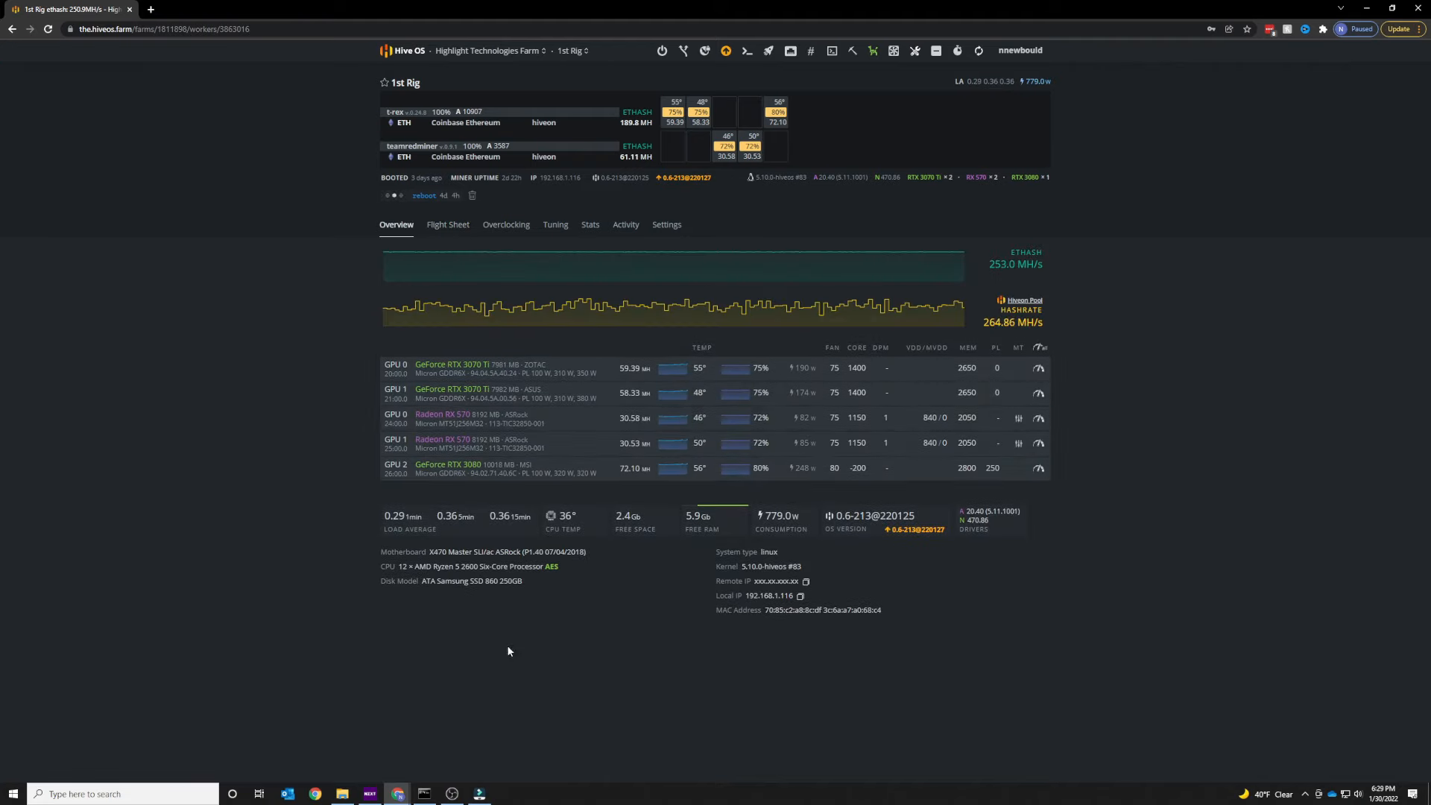
left_click(448, 226)
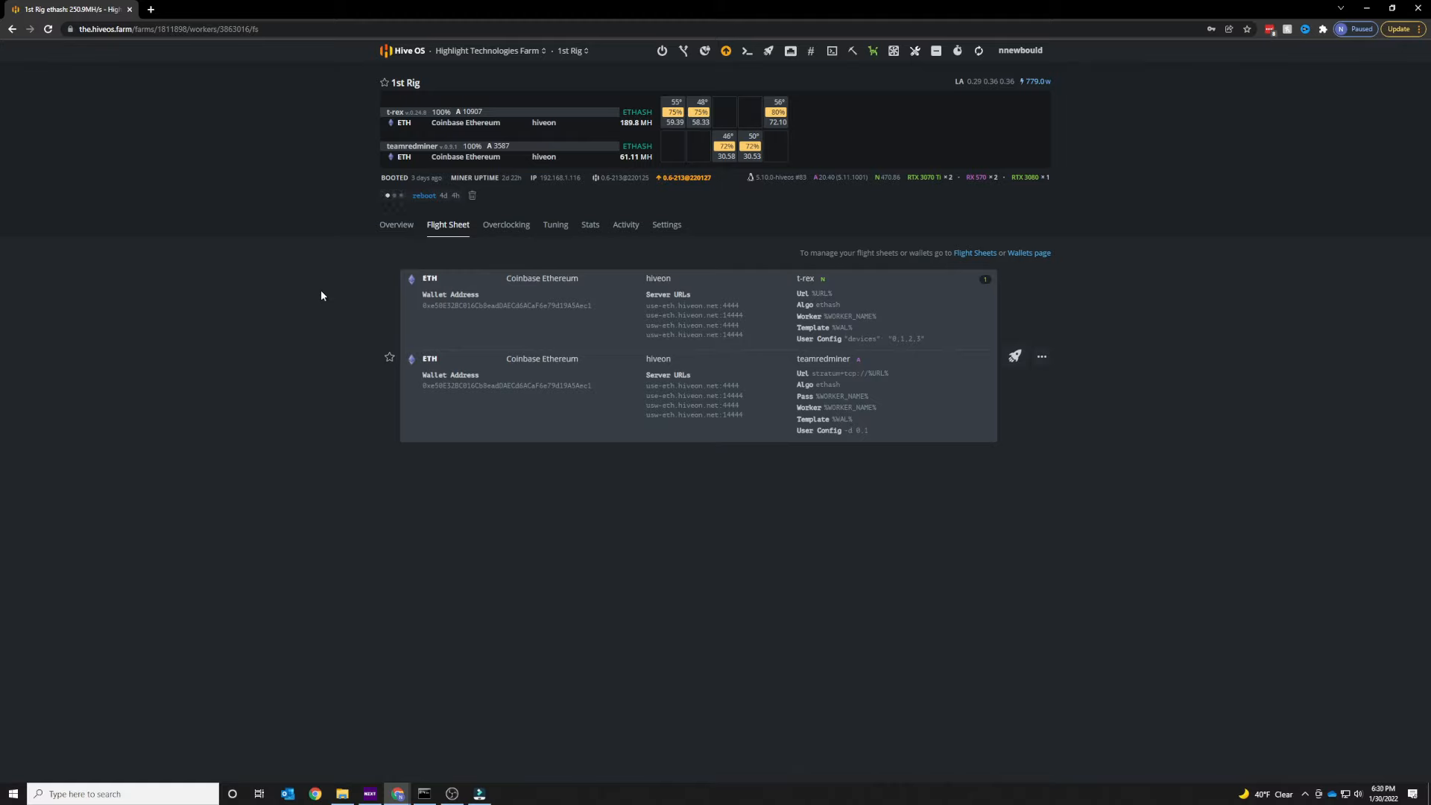
left_click(401, 228)
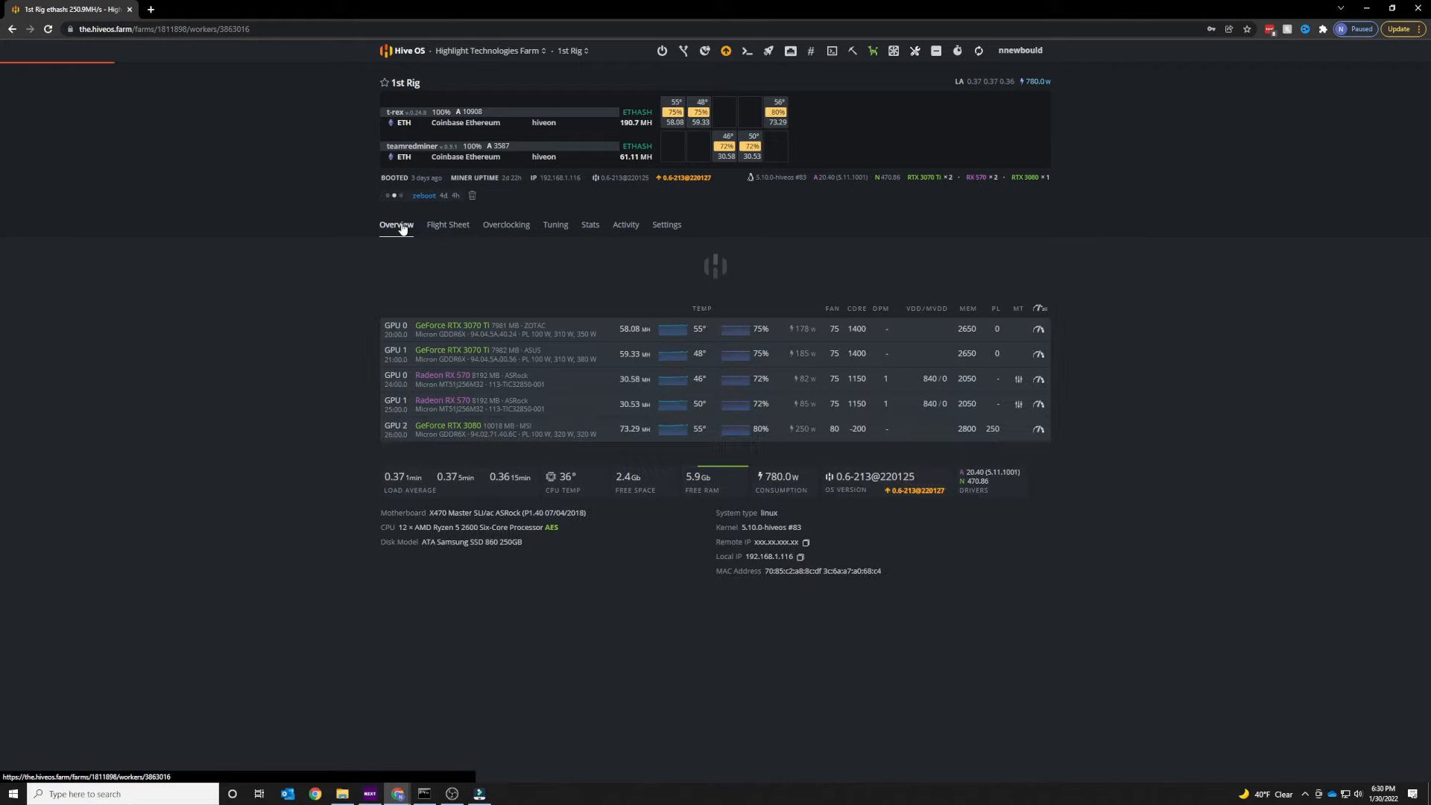
left_click(453, 226)
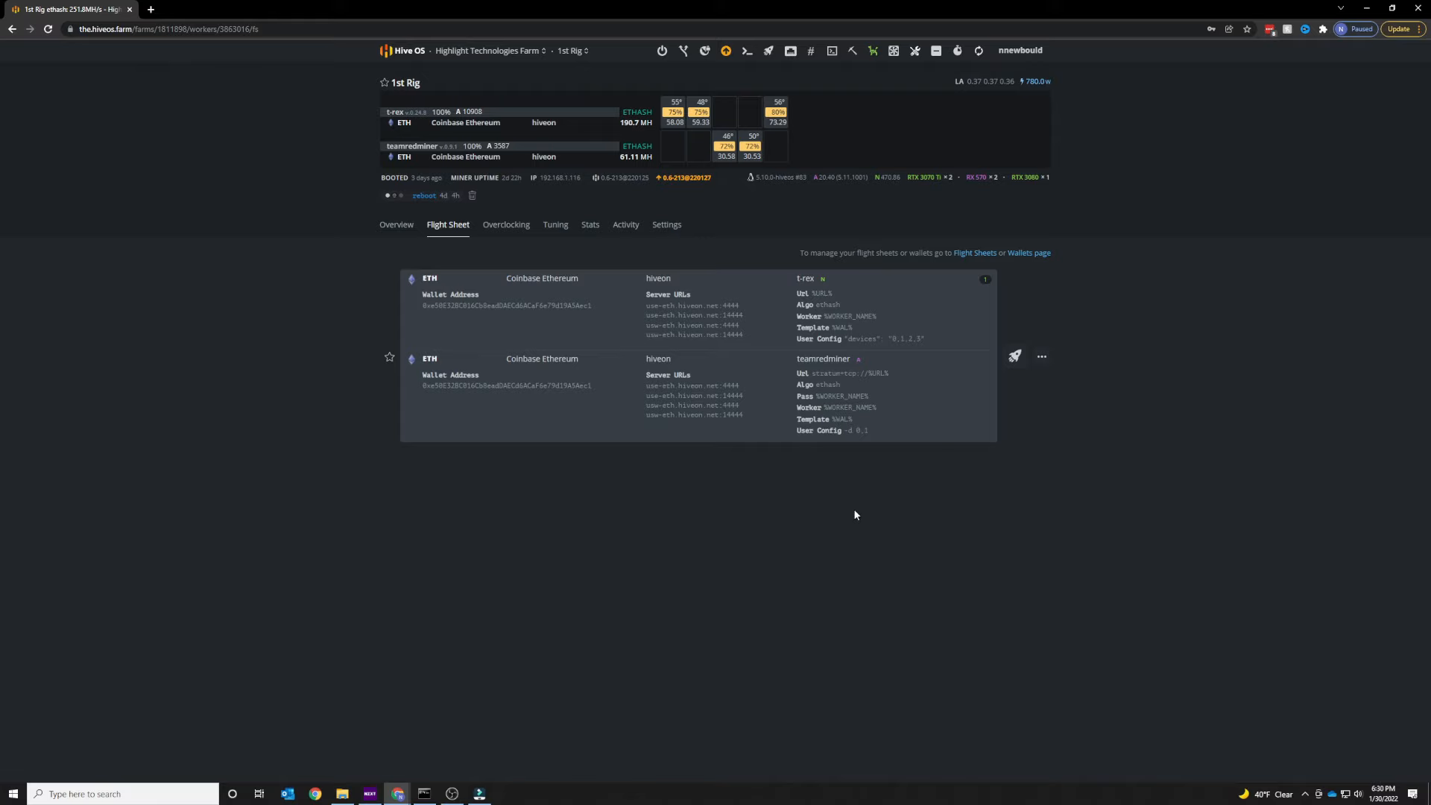